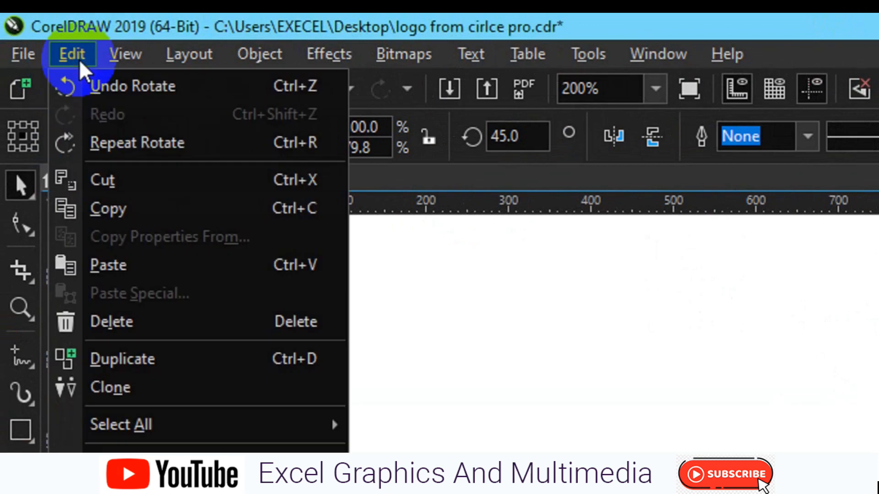
Step: Paste a copy of the leaf and flip it so it becomes a horizontal mirror image of the original
left_click(161, 266)
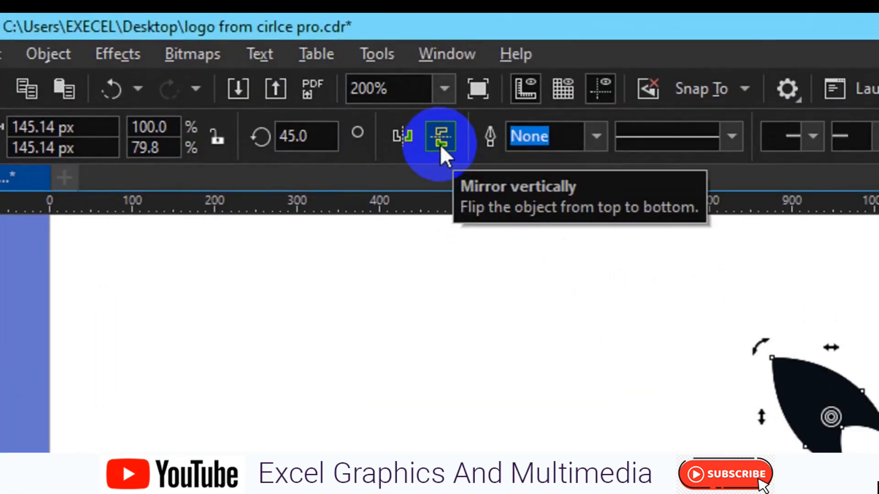
left_click(441, 144)
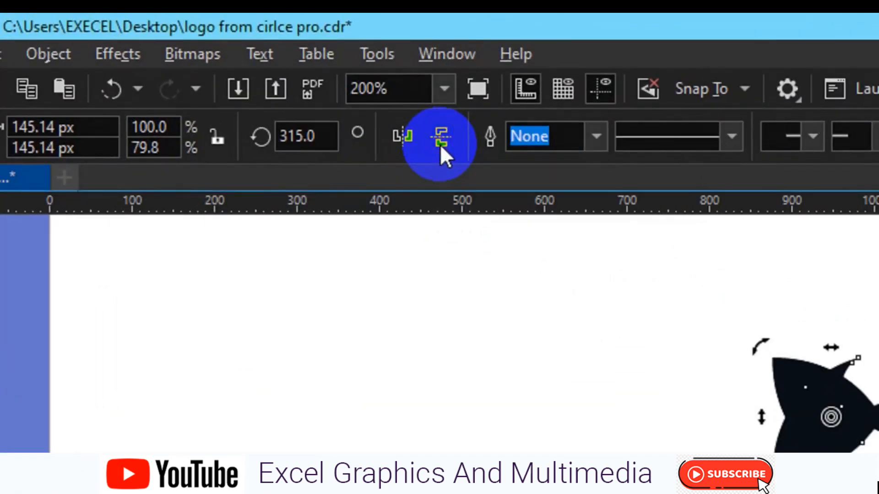
left_click(408, 144)
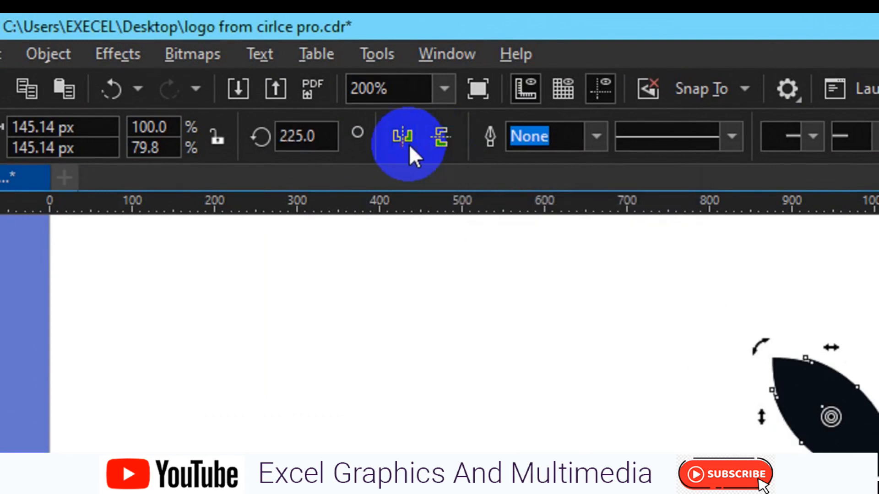
left_click(428, 146)
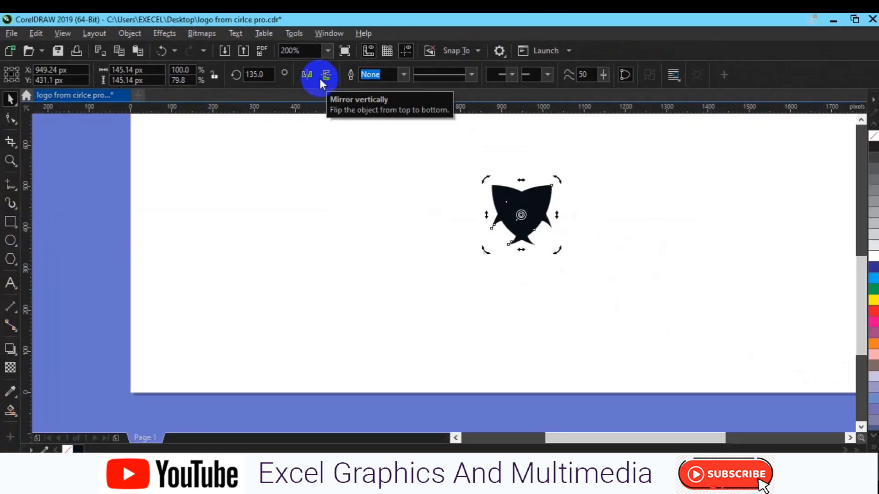
left_click(379, 124)
Step: Move the mirrored leaf to the right of the original and align the two leaves at the same height
left_click(530, 210)
left_click_drag(529, 215, 592, 211)
right_click(592, 211)
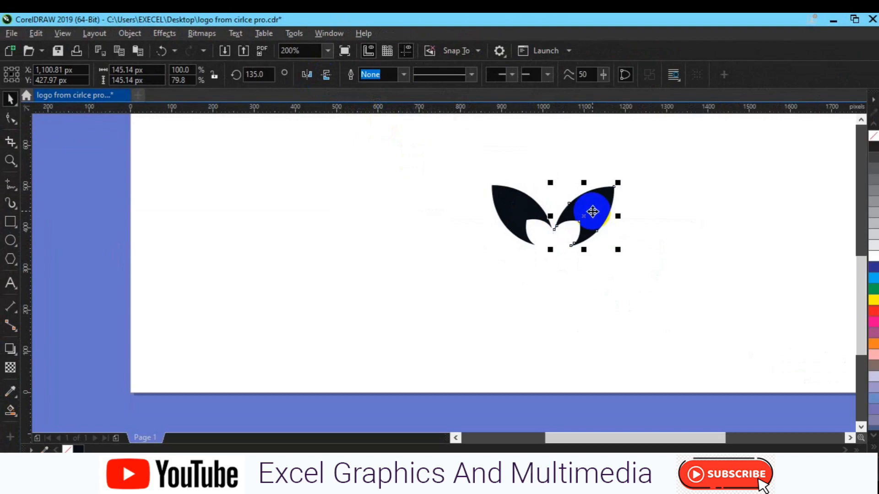
left_click(518, 217, "shift")
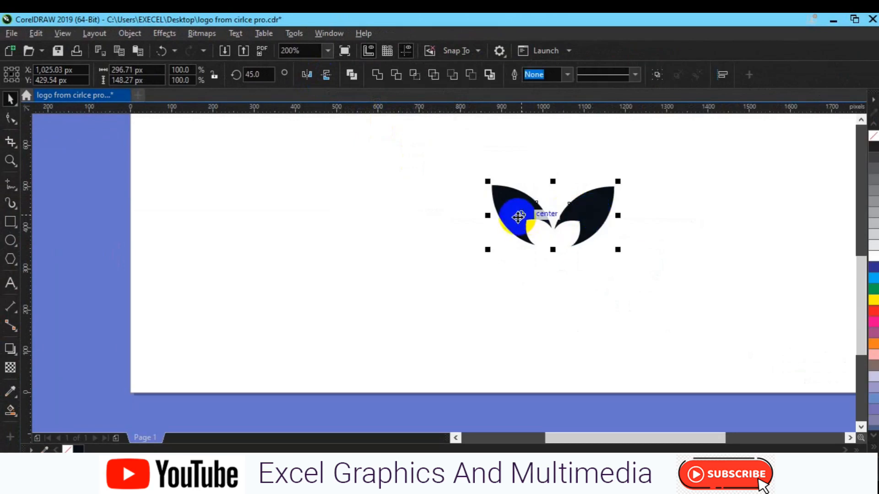
key("e")
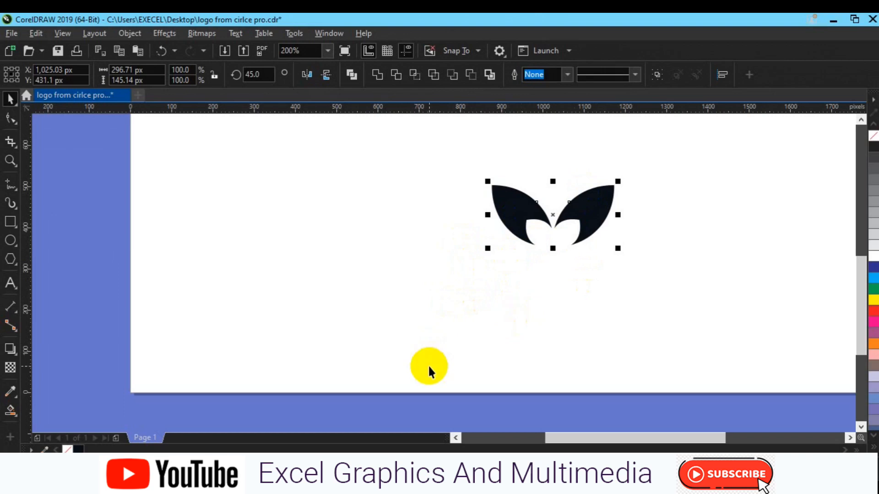
left_click(620, 344)
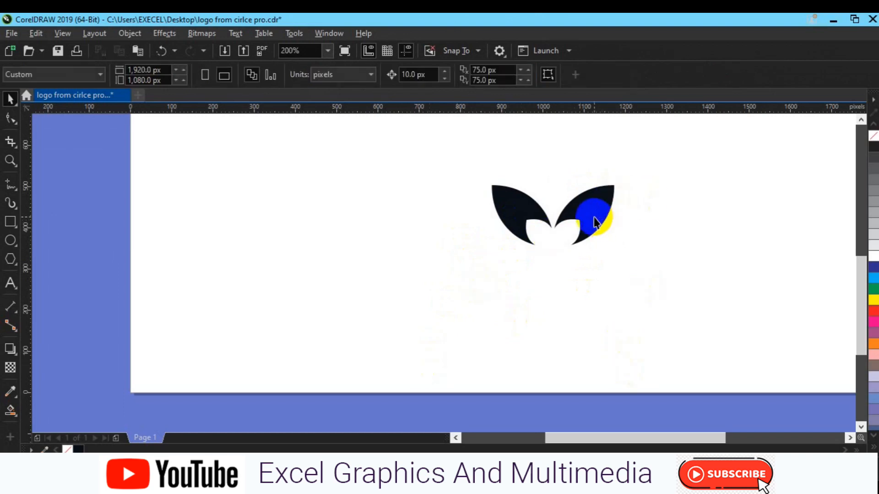
Step: Place a copy of the right leaf in the empty area to the right of the pair
left_click(594, 218)
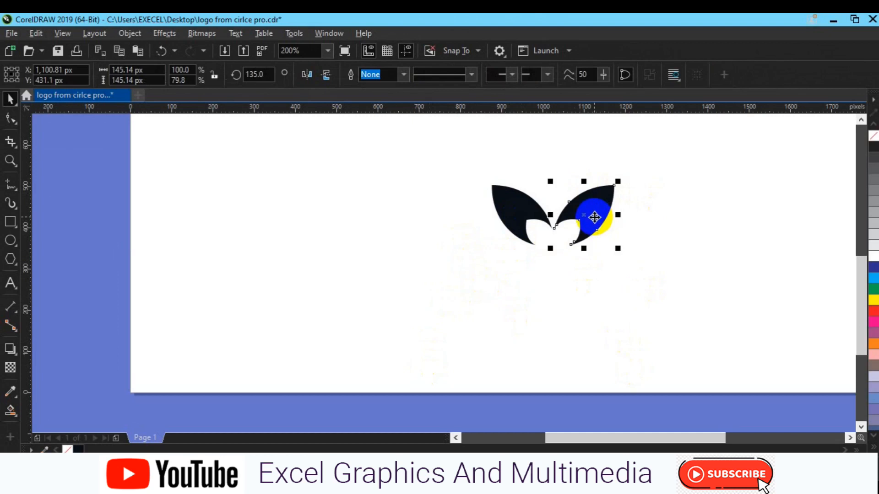
left_click_drag(594, 217, 726, 216)
key("space")
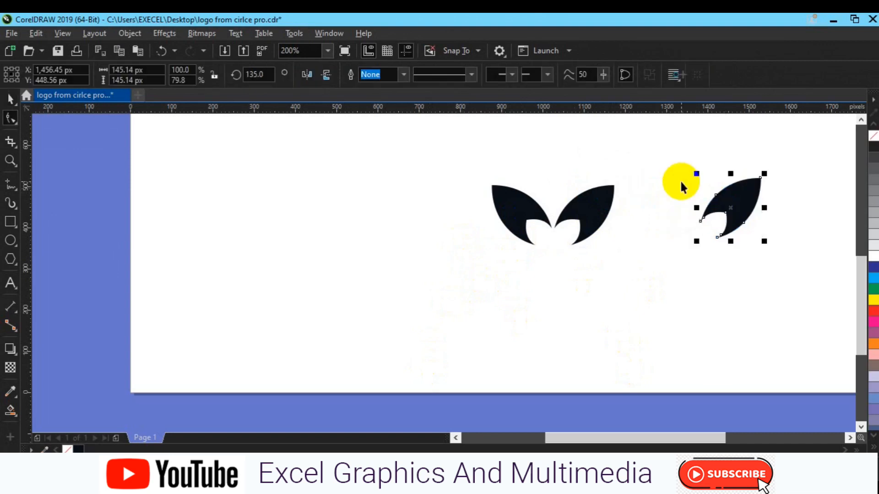
left_click(723, 203)
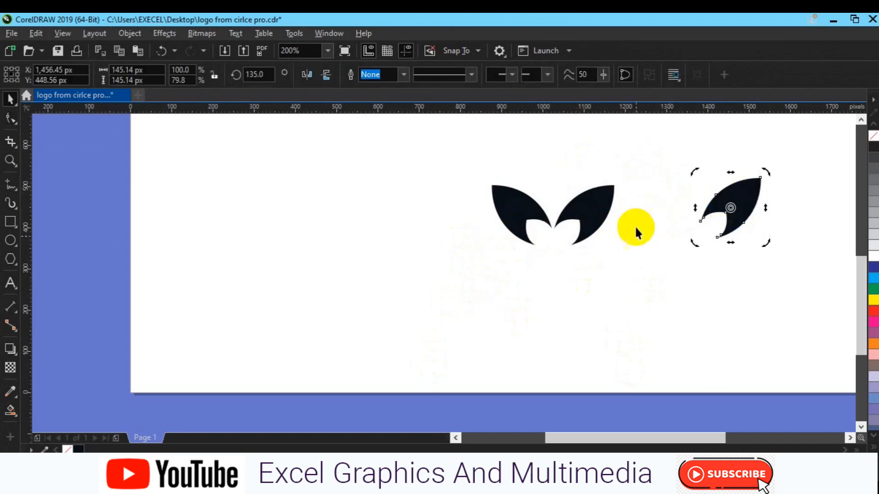
Step: Try rotating the separate leaf copy to 90 degrees and mirroring it horizontally and vertically
double_click(251, 74)
type("90")
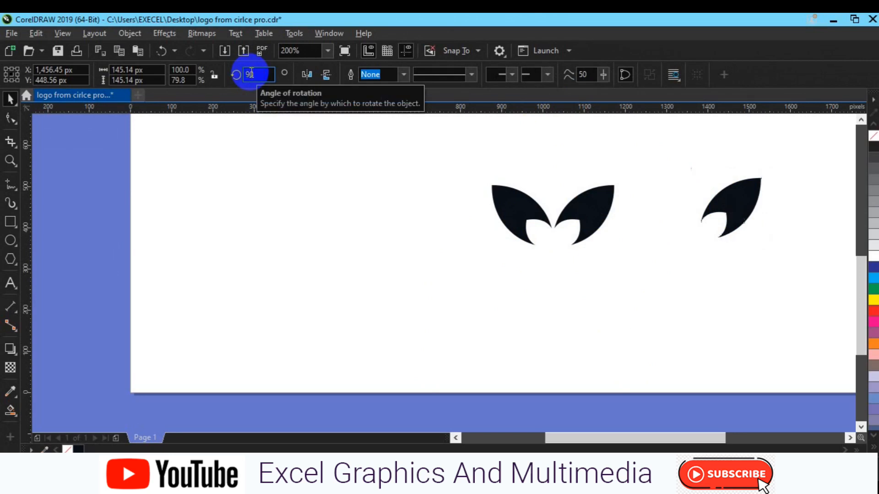
key("Return")
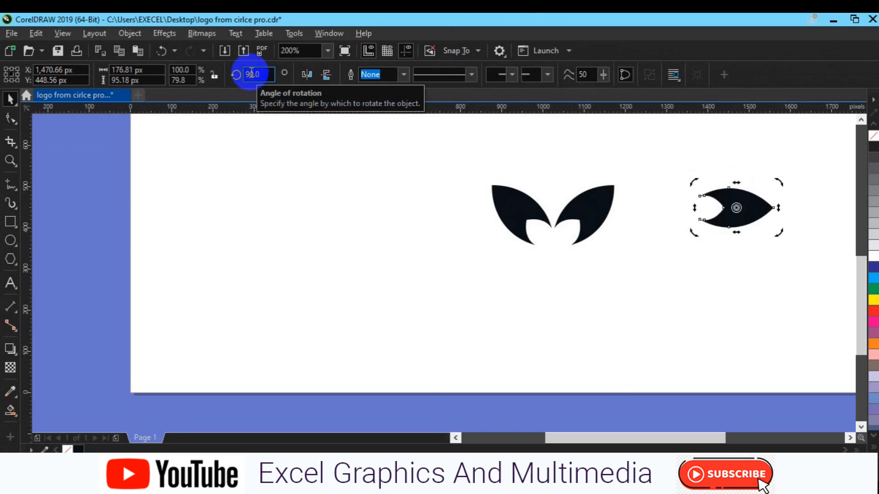
left_click(308, 75)
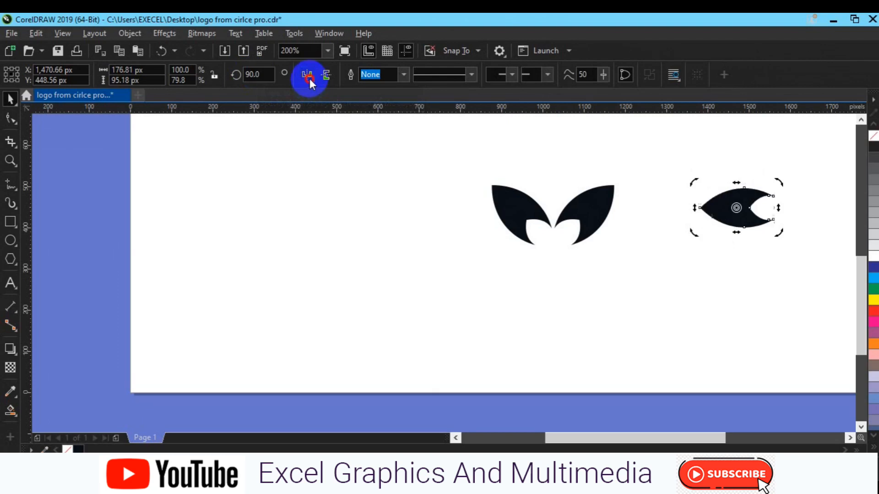
left_click(324, 77)
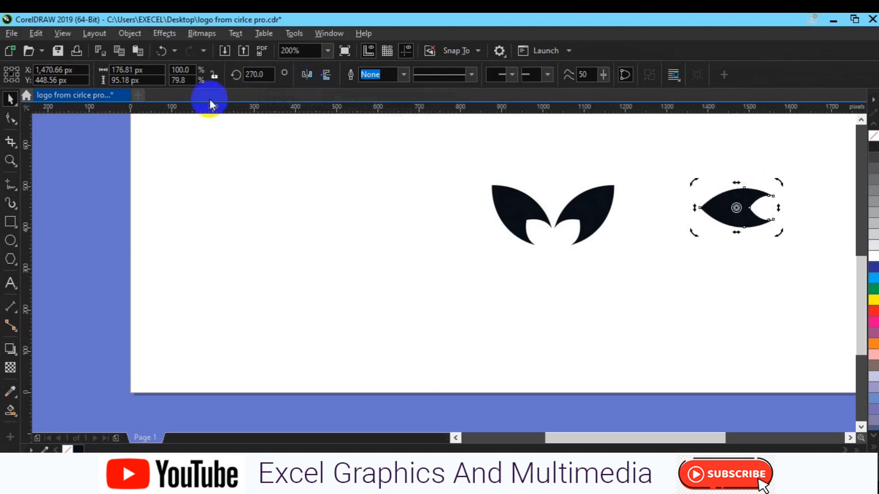
Step: Set the separate leaf copy's rotation angle to 180 degrees and deselect it
double_click(258, 73)
type("180")
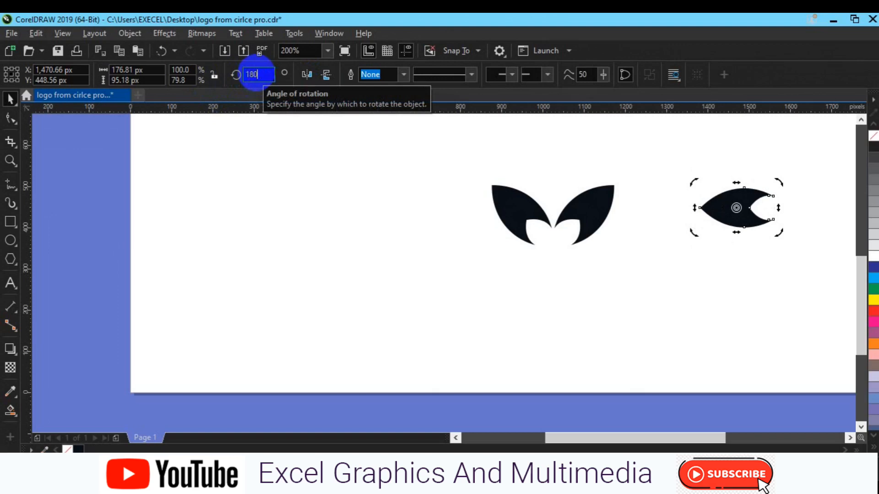
key("Return")
left_click(407, 242)
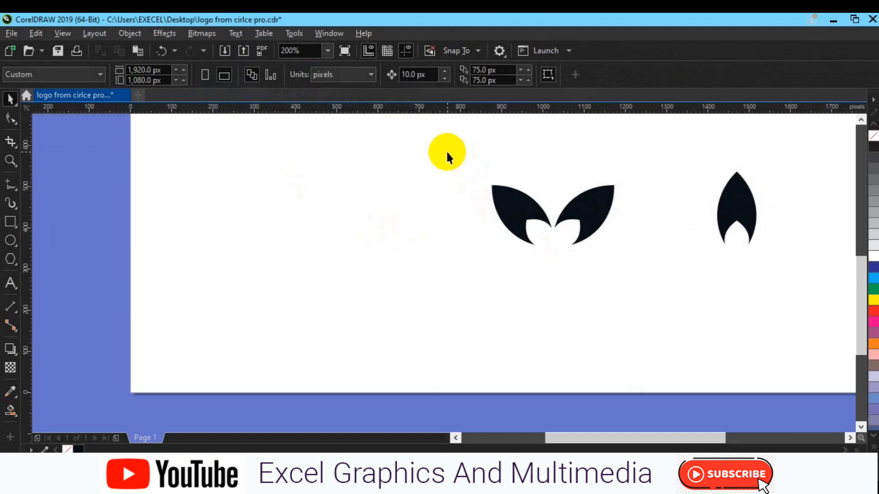
Step: Move the leaf pair, reduced to about 129 px wide, to the page's lower left and group it
left_click_drag(447, 154, 589, 236)
left_click_drag(554, 213, 315, 337)
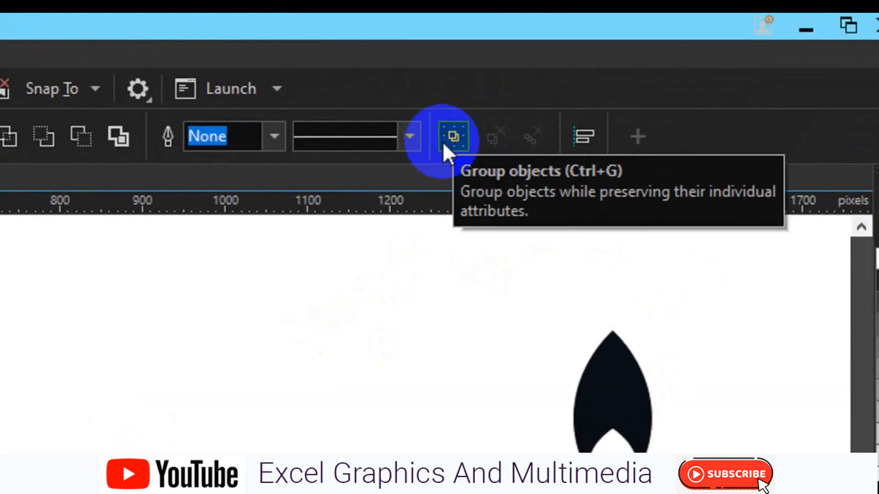
left_click(443, 142)
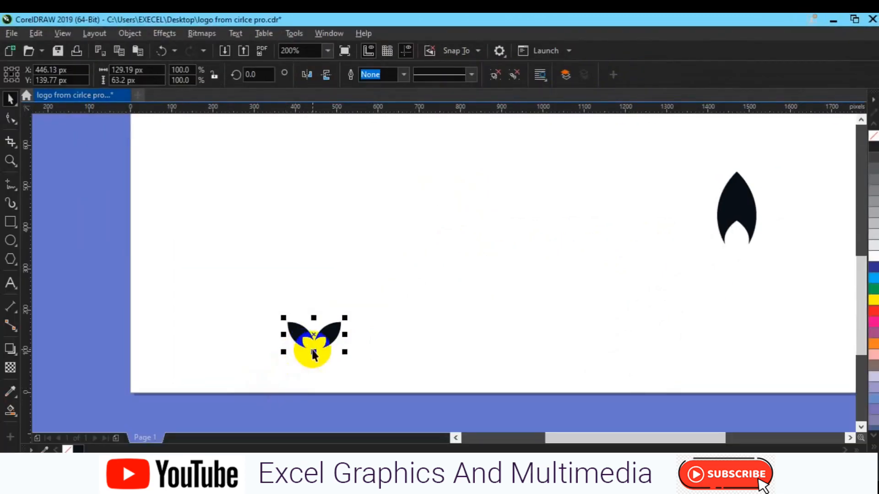
Step: Copy the grouped leaf pair straight up to the upper part of the page and shrink the copy to about 60%
left_click_drag(312, 338, 312, 312)
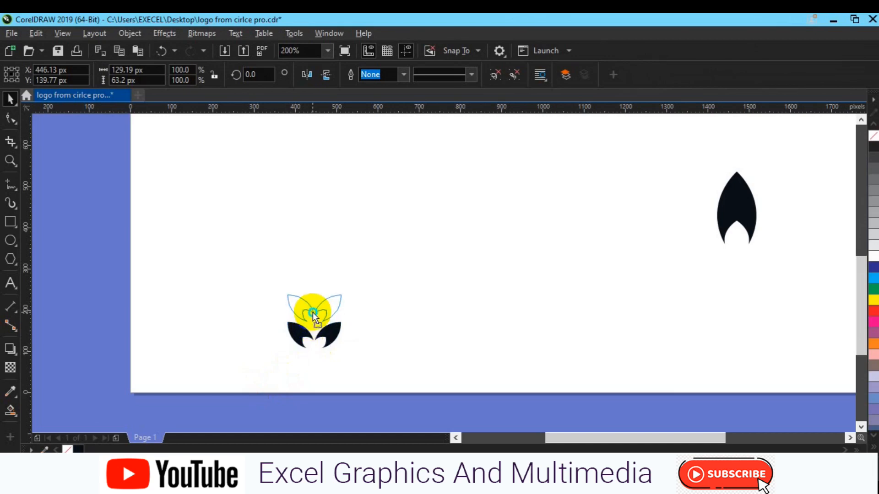
left_click_drag(312, 312, 304, 163)
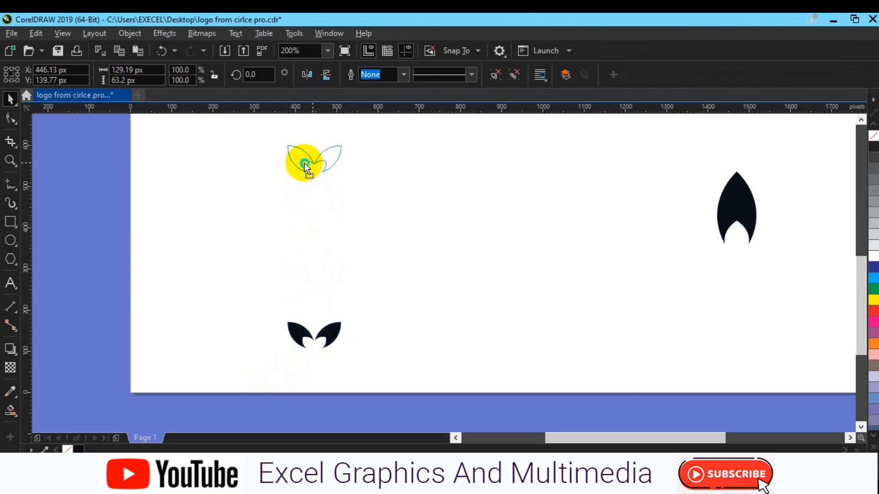
left_click_drag(303, 163, 302, 158)
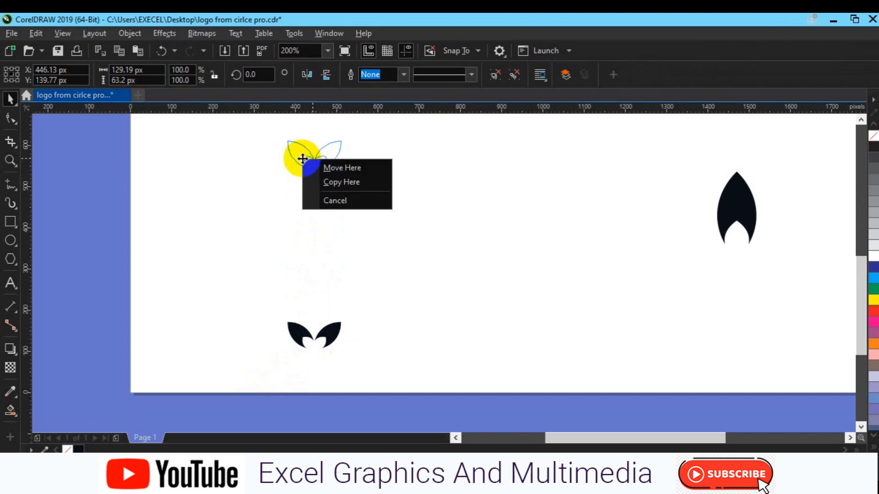
left_click(334, 180)
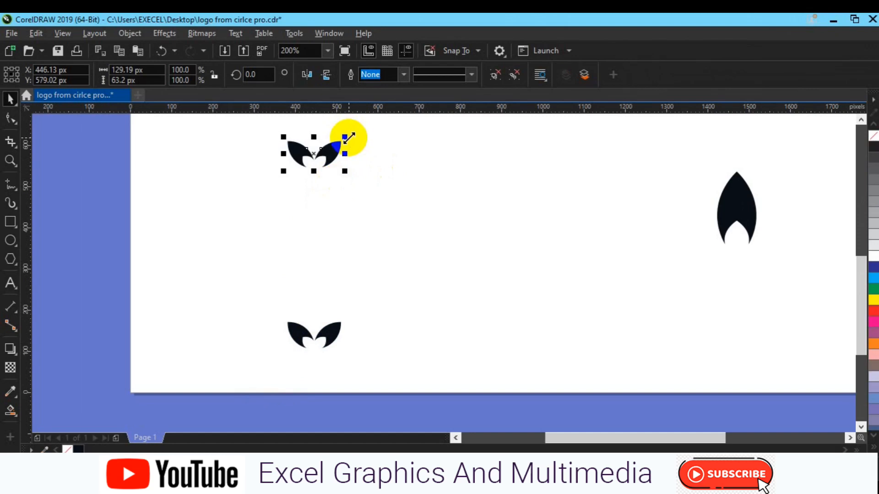
left_click_drag(347, 137, 342, 142)
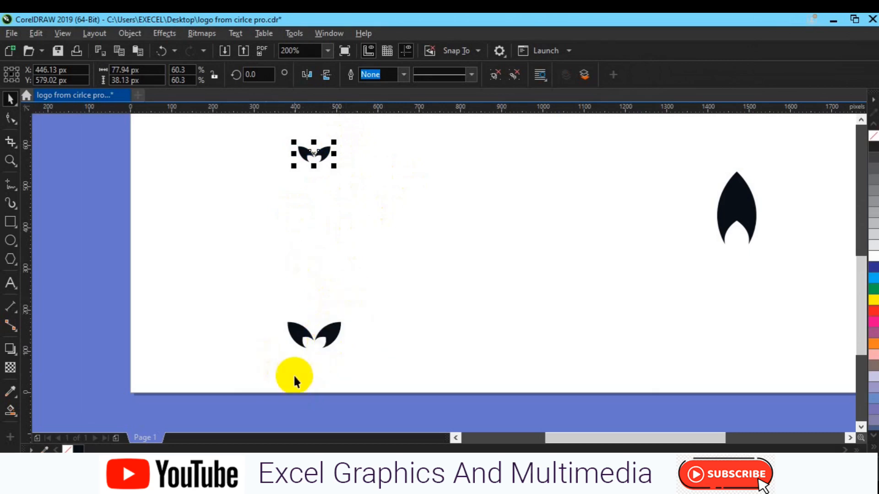
Step: Blend the large lower leaf group into the small upper leaf group with the Blend tool
left_click(329, 340, "shift")
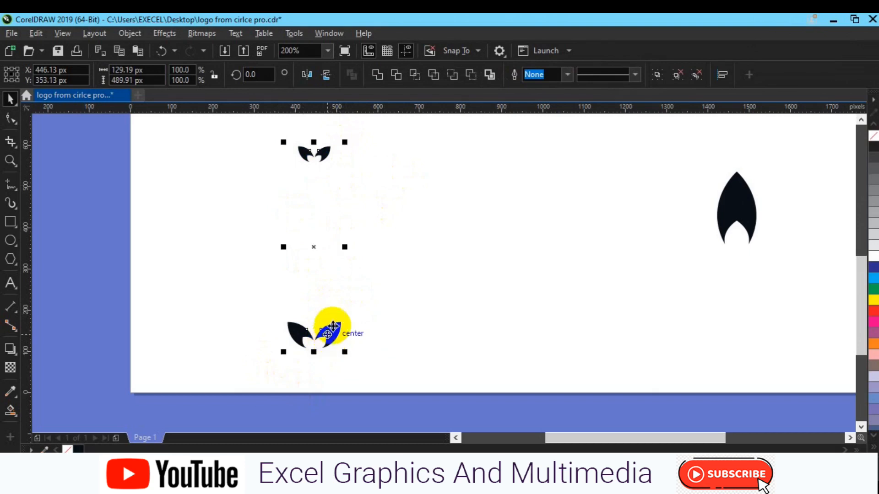
left_click(452, 277)
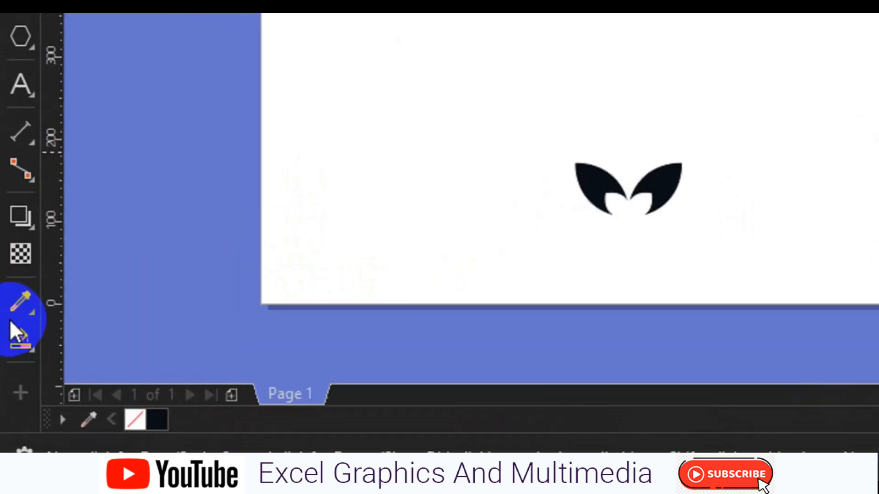
left_click(31, 228)
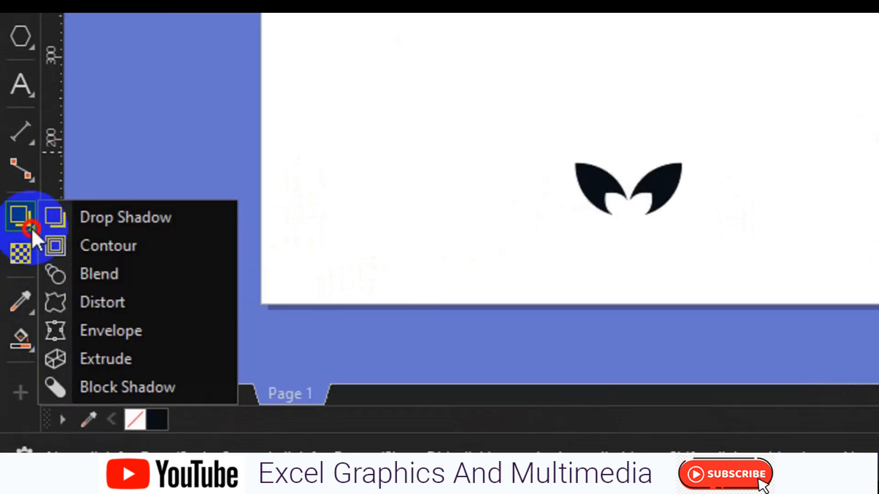
left_click(86, 270)
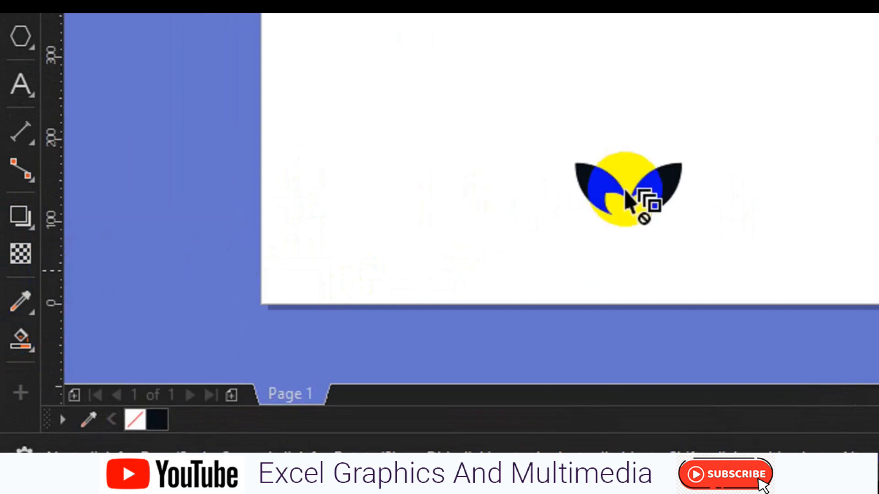
left_click_drag(625, 194, 631, 7)
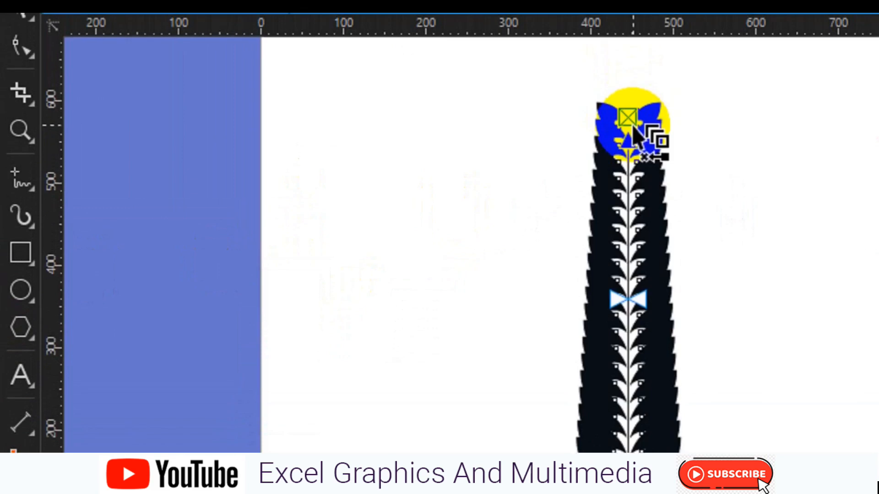
Step: Set the number of blend steps between the leaf groups to 10
left_click(632, 63)
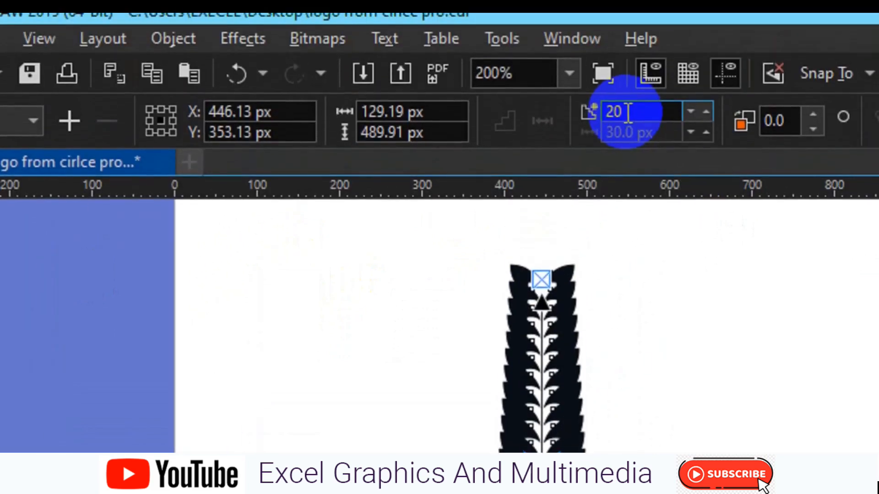
key("BackSpace")
key("BackSpace")
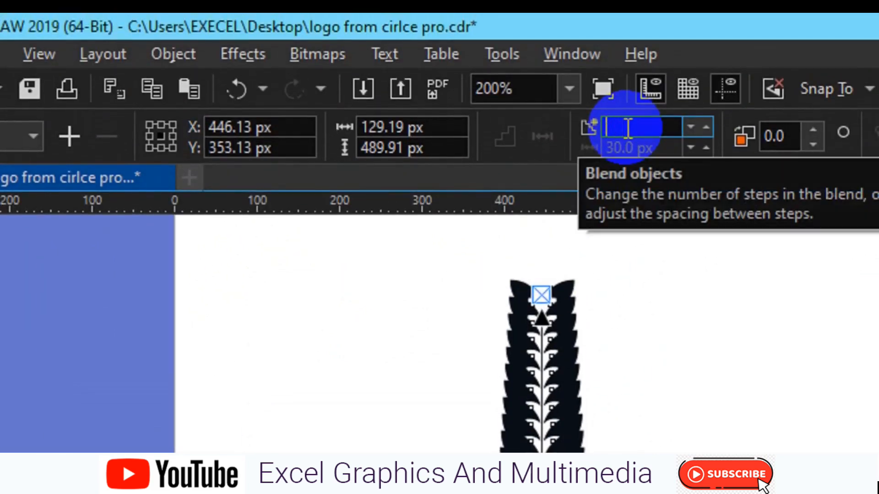
type("10")
key("Return")
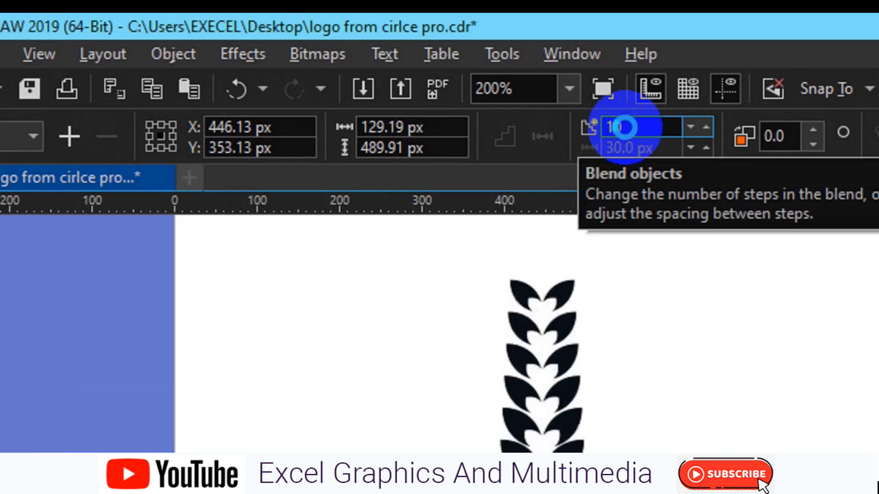
Step: Set the number of blend steps between the leaf groups to 8
key("BackSpace")
key("BackSpace")
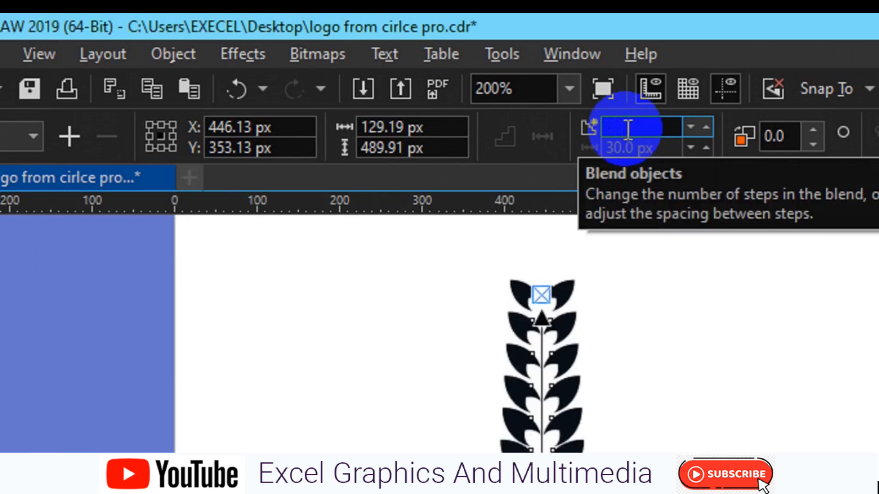
type("8")
key("Return")
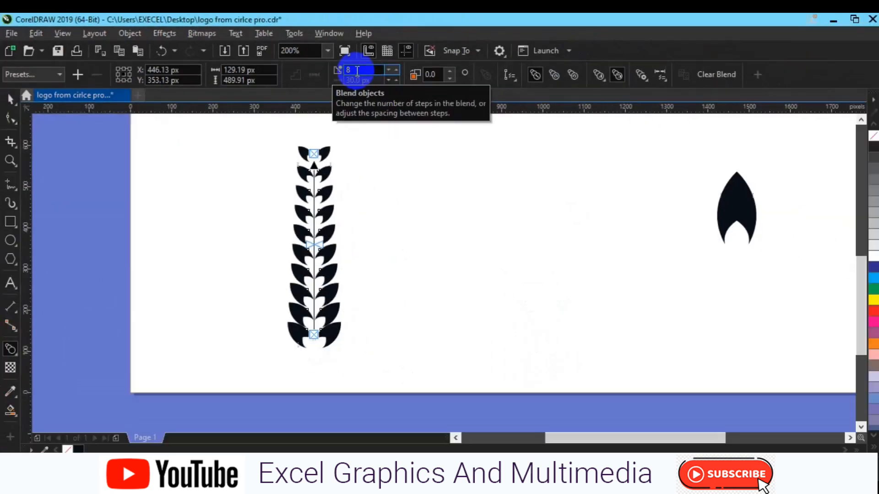
left_click(361, 73)
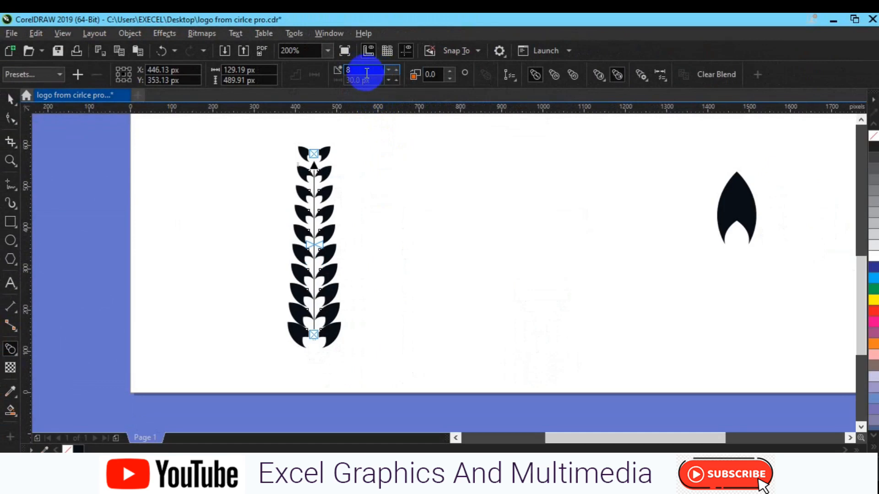
Step: Set the number of blend steps between the leaf groups to 6
key("BackSpace")
type("6")
key("Return")
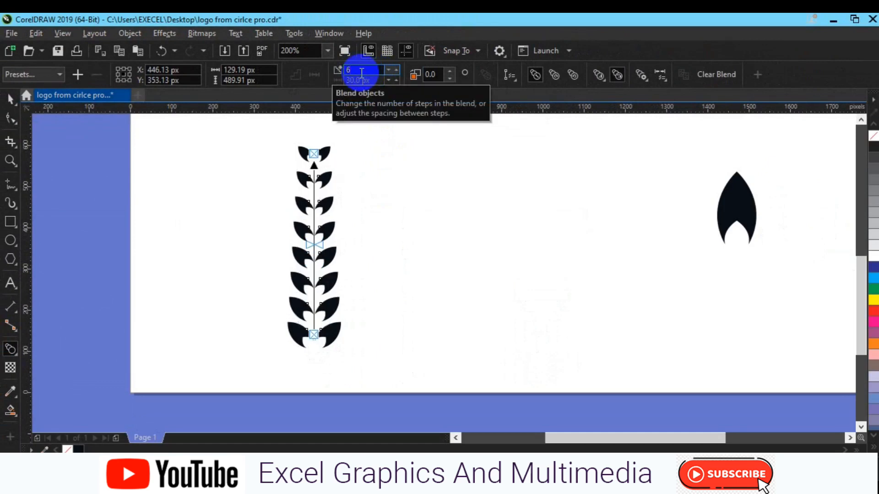
Step: Set the number of blend steps between the leaf groups to 7
left_click(360, 73)
key("BackSpace")
type("7")
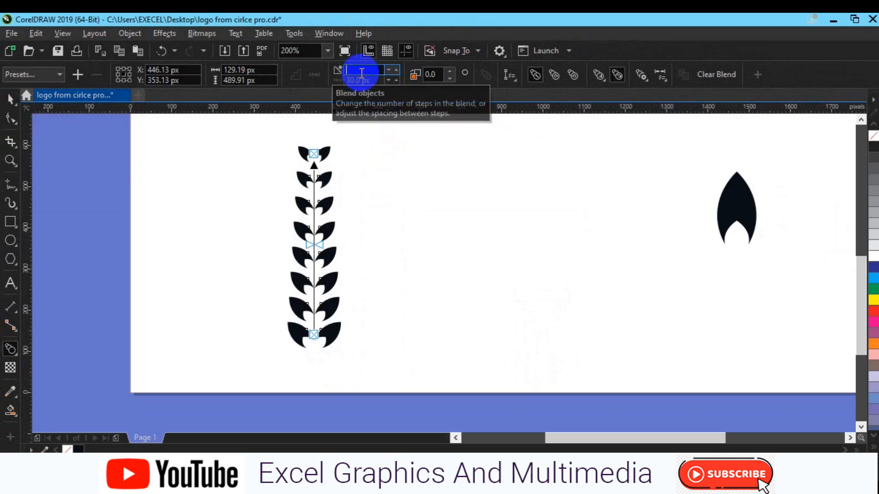
key("Return")
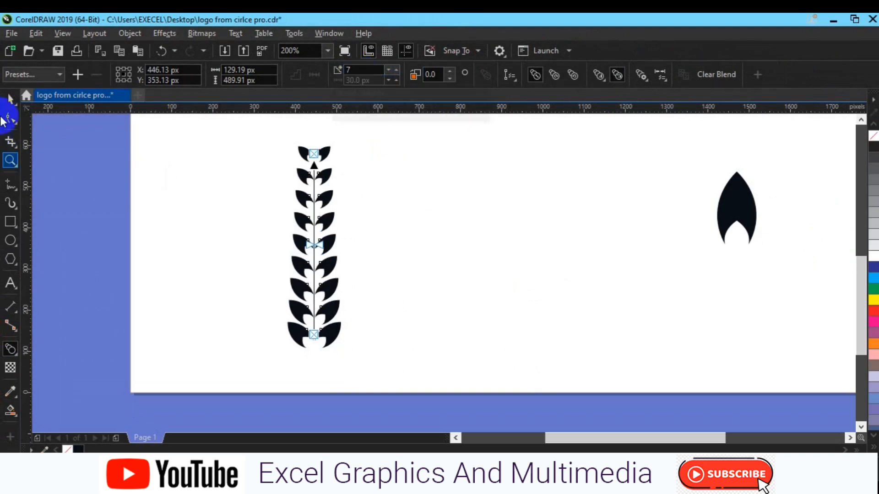
Step: Move the blended leaf stem down and slightly right, to about X 492 px, Y 276 px
left_click(10, 98)
left_click(324, 250)
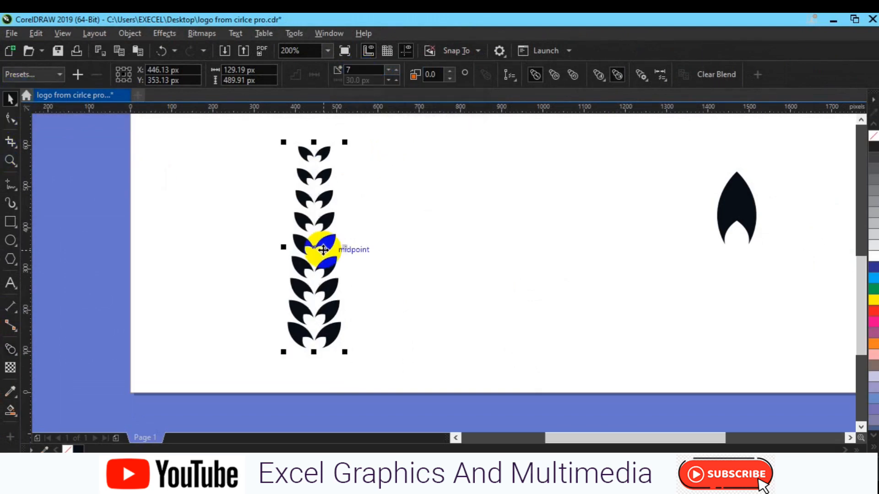
left_click_drag(323, 250, 335, 276)
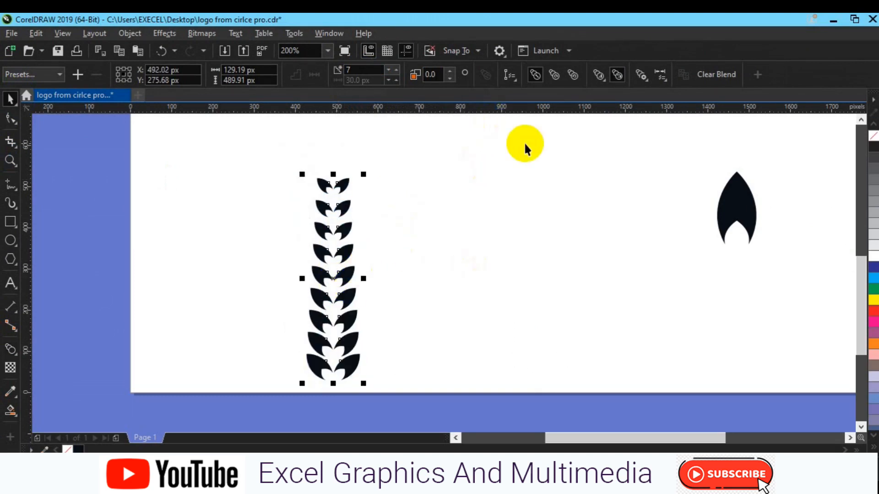
Step: Shrink the separate single leaf beside the stem to about 27 by 49 px
left_click(745, 197)
left_click_drag(746, 197, 744, 229)
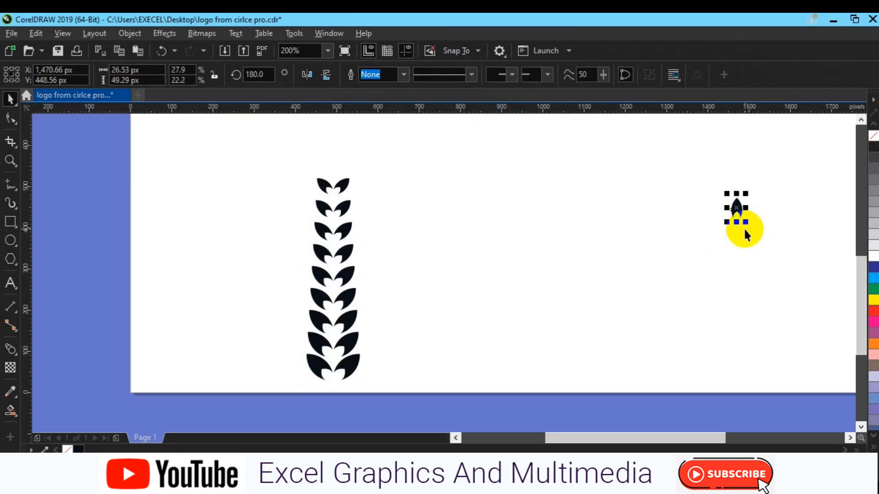
left_click(744, 227)
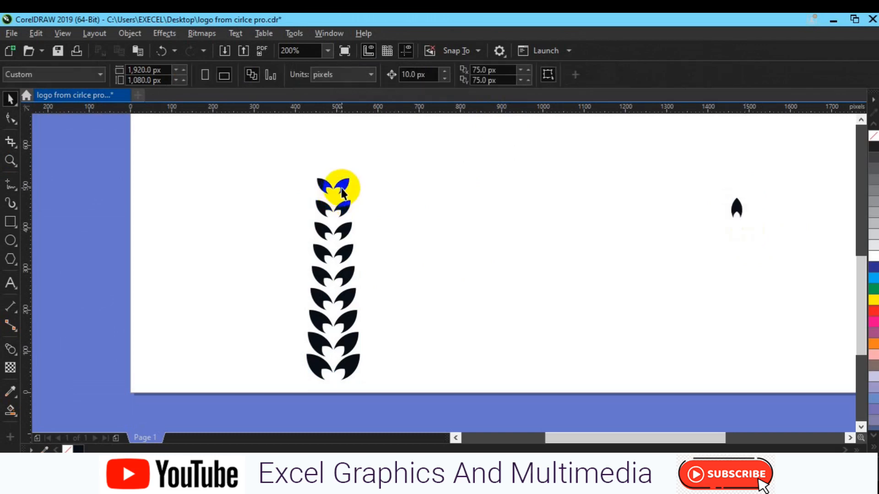
Step: Duplicate the small leaf pair at the top of the stem and ungroup the copy
left_click(338, 186)
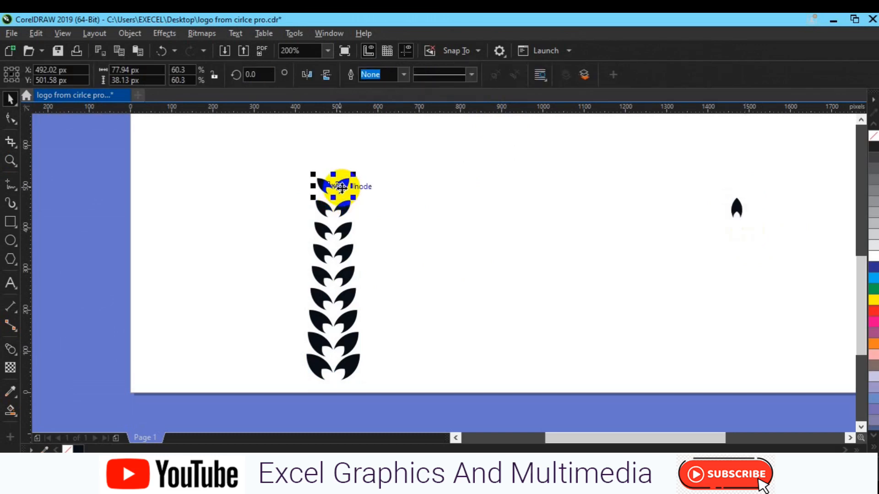
key("ctrl+d")
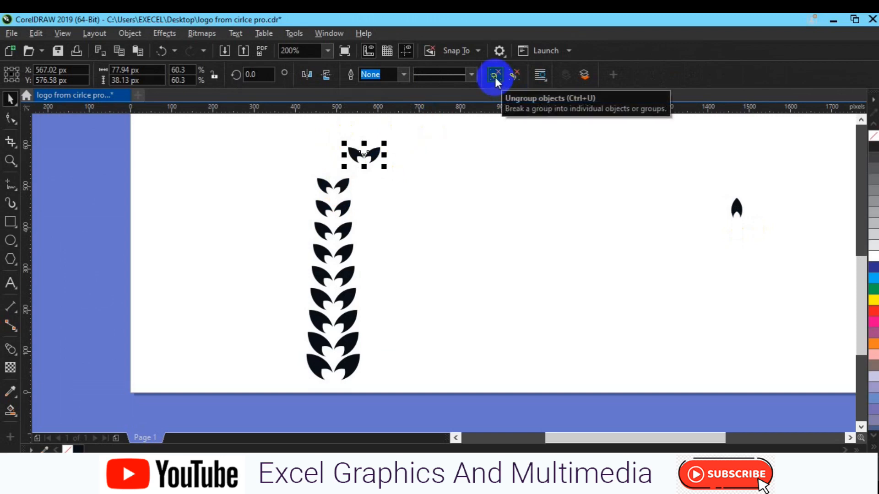
left_click(495, 77)
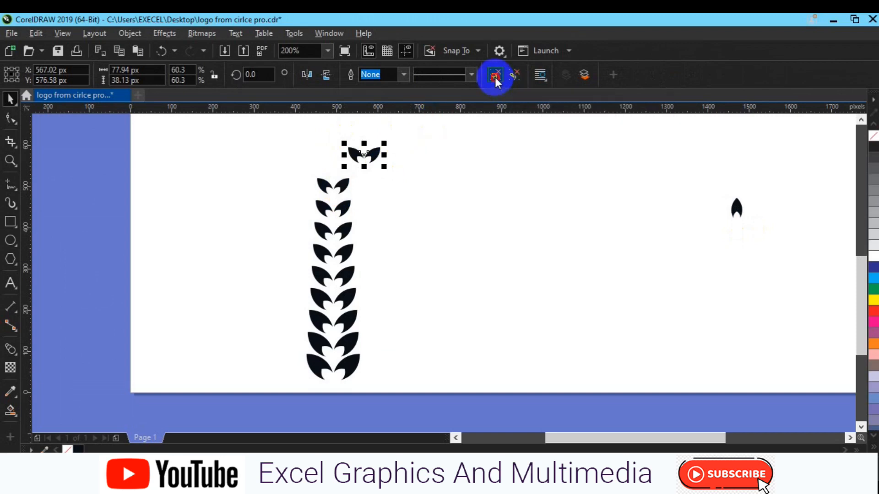
Step: Turn the copied pair's left leaf upright with a 180° rotation angle and a vertical mirror, and delete its right leaf
left_click(356, 157)
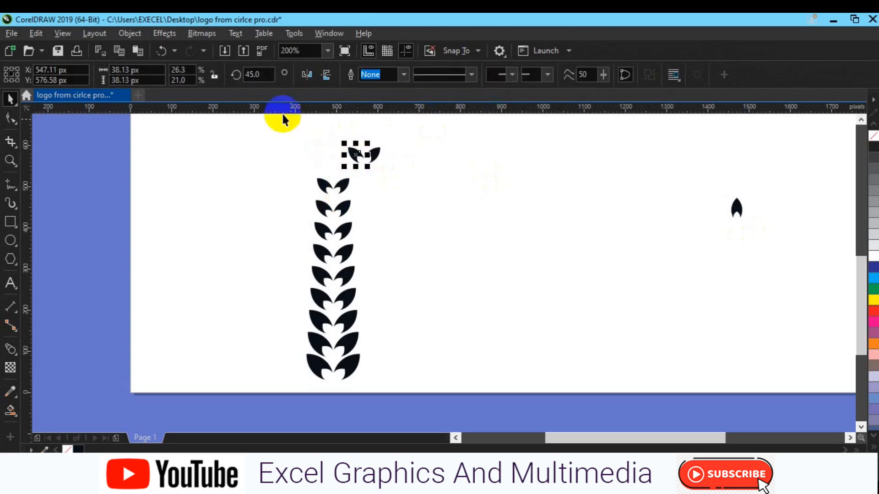
left_click(255, 76)
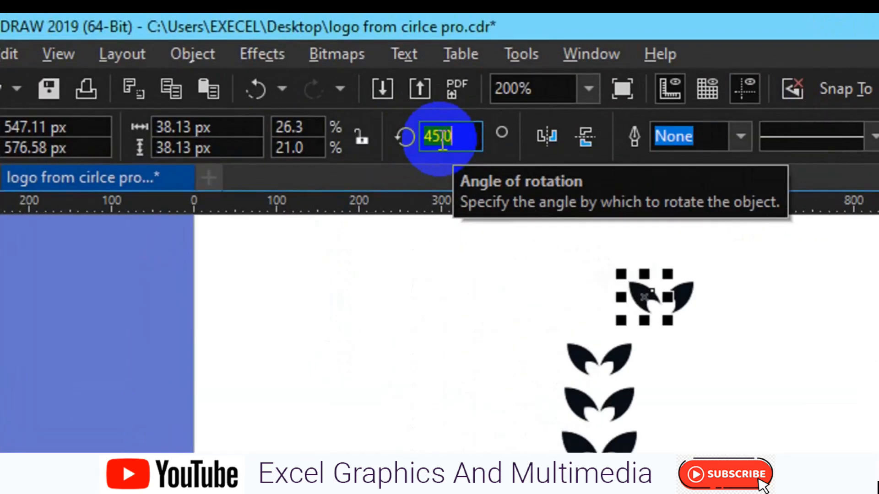
type("1")
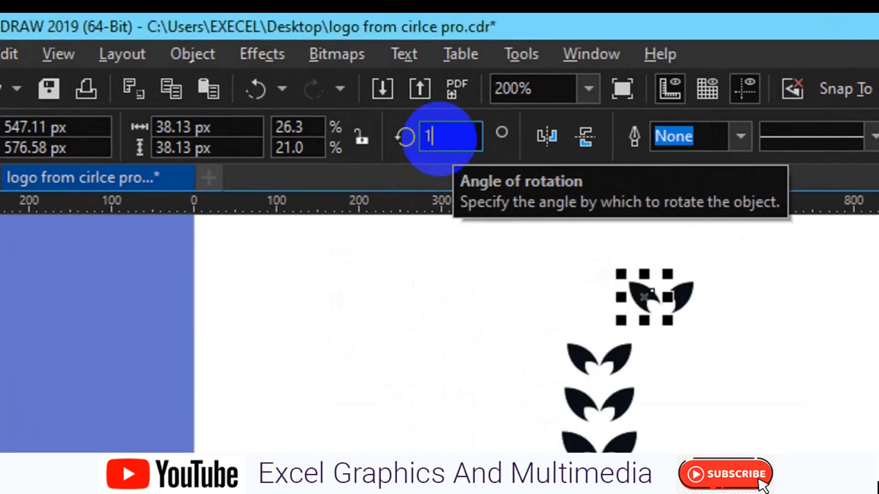
type("80")
key("Return")
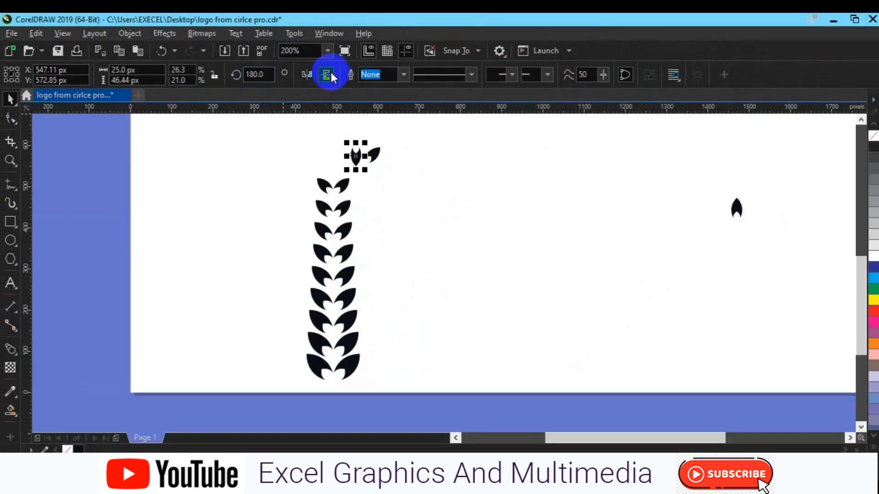
left_click(330, 73)
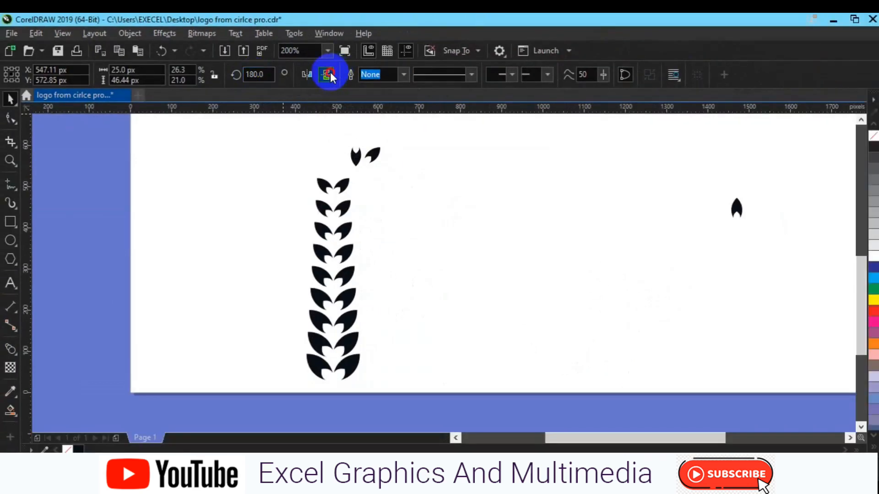
left_click(373, 152)
key("Delete")
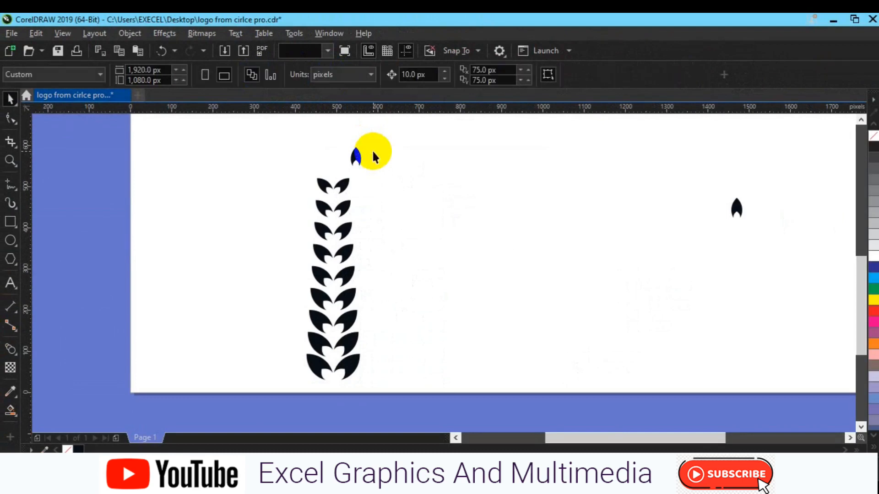
Step: Group the blended stem and place the upright leaf horizontally centred just above its top leaf pair
left_click_drag(293, 169, 389, 387)
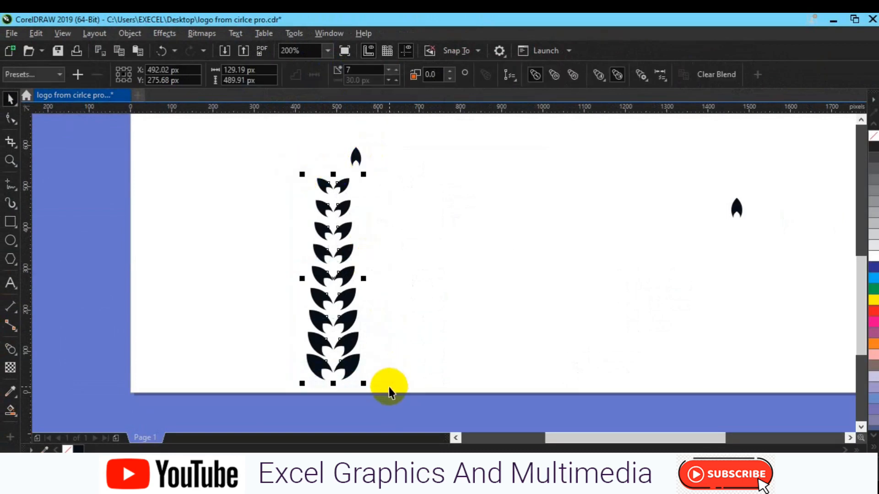
key("ctrl+g")
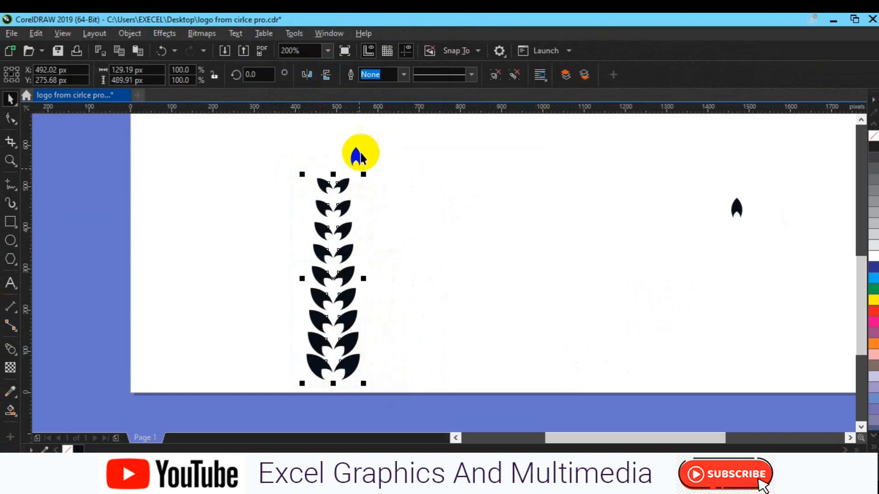
left_click(357, 157)
left_click_drag(356, 157, 331, 163)
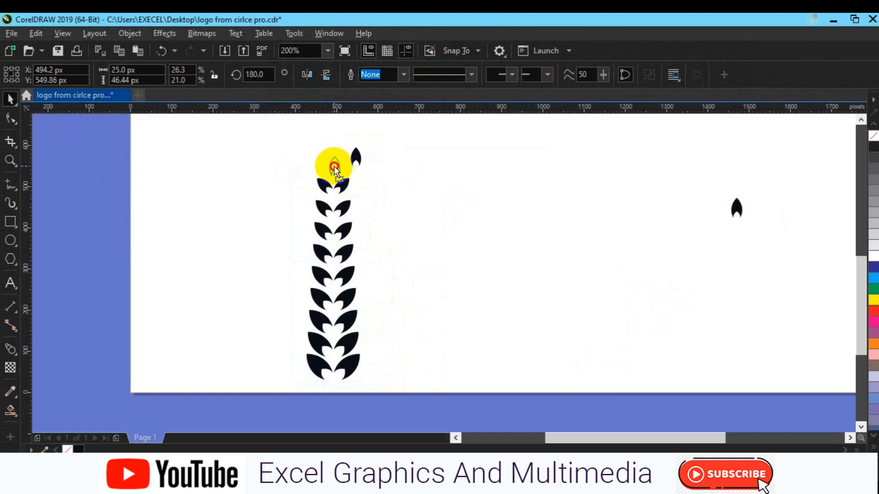
left_click_drag(332, 166, 332, 166)
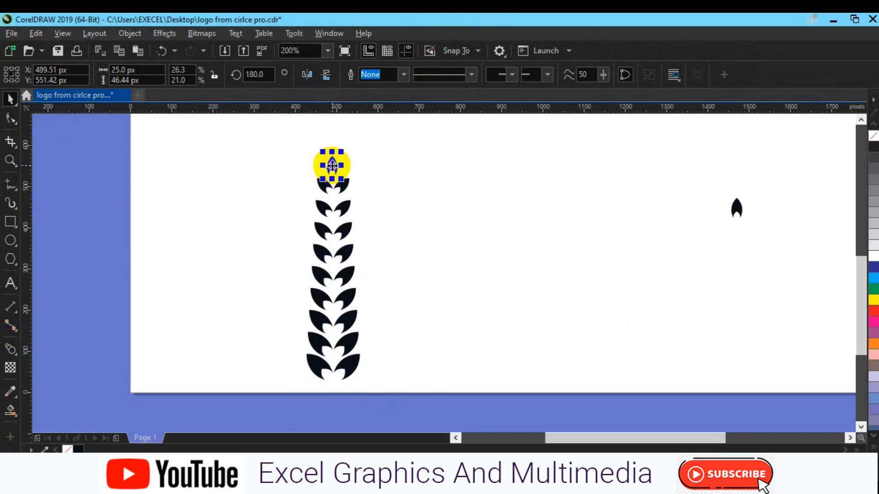
left_click(347, 257)
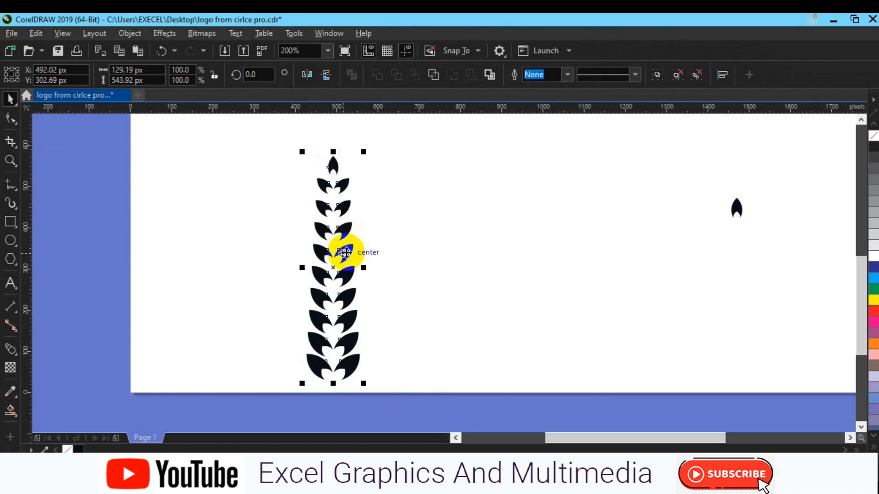
left_click(477, 241)
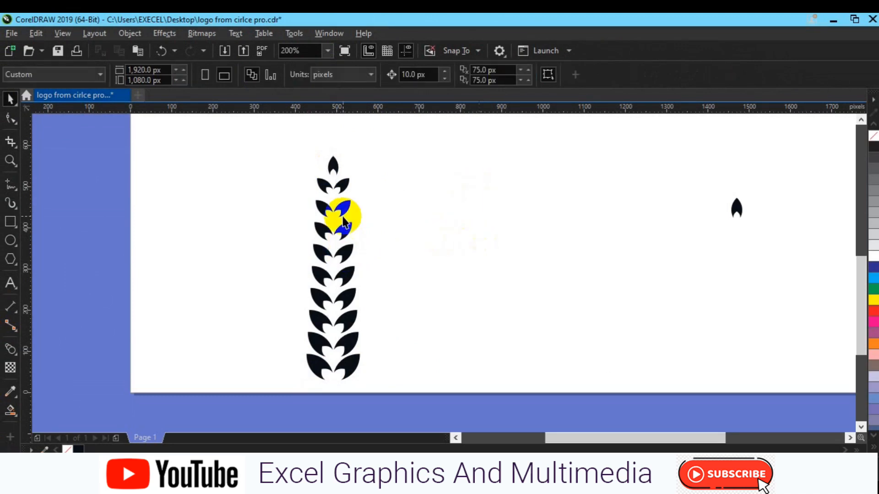
Step: Group the top leaf with the stem and move the whole branch to about X 570 px, Y 365 px
left_click_drag(290, 142, 395, 400)
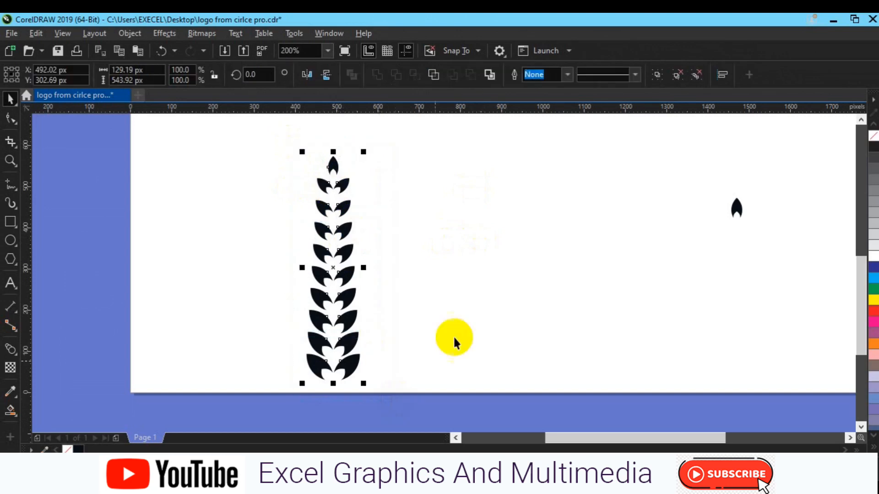
left_click(650, 81)
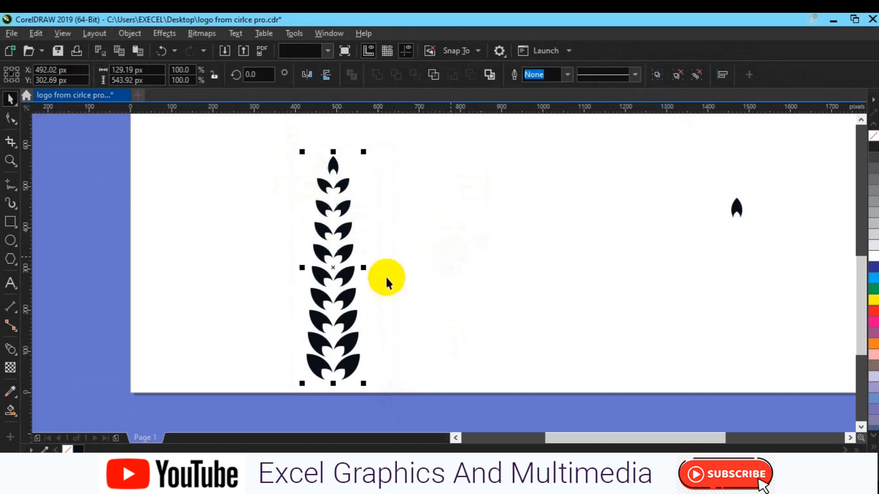
left_click_drag(339, 270, 370, 246)
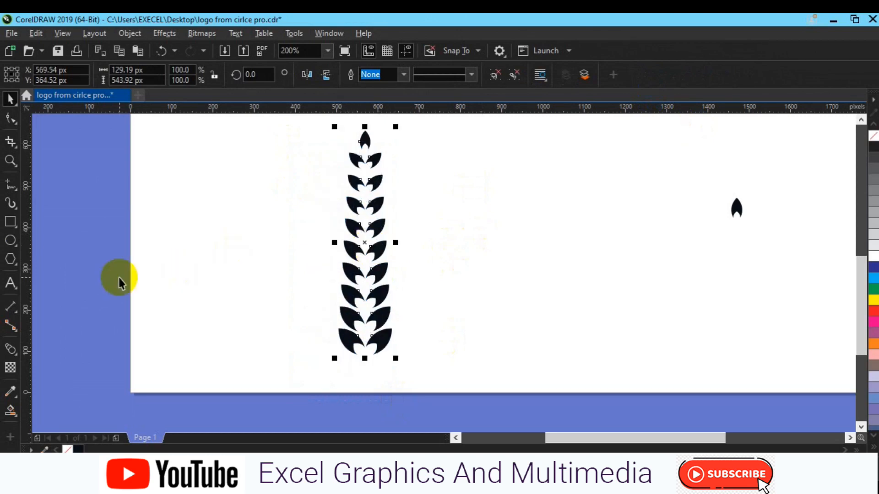
Step: Draw a narrow downward-pointing flowchart triangle about 19 px wide and 492 px tall to the left of the leaf branch
left_click(11, 241)
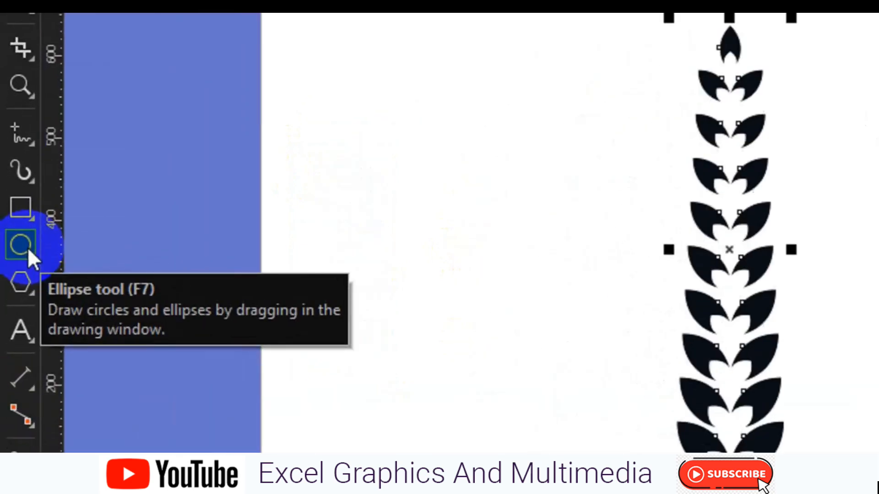
left_click(30, 288)
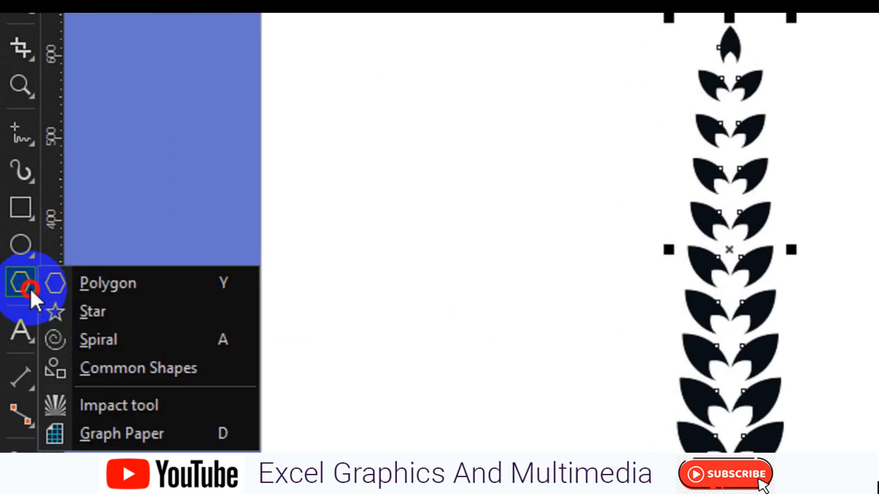
left_click(120, 365)
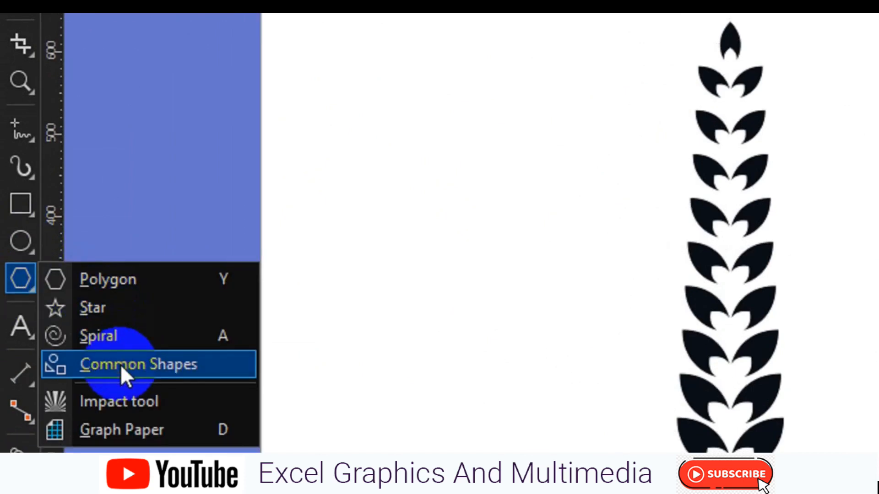
left_click(120, 364)
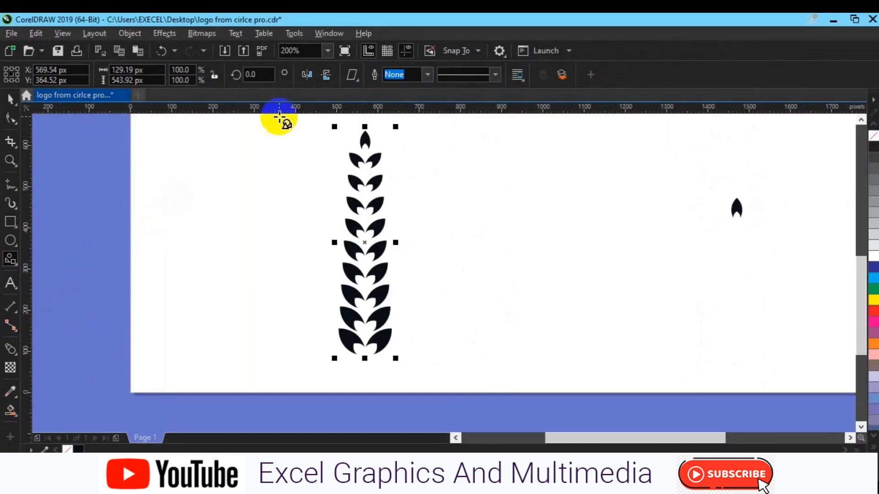
left_click(355, 79)
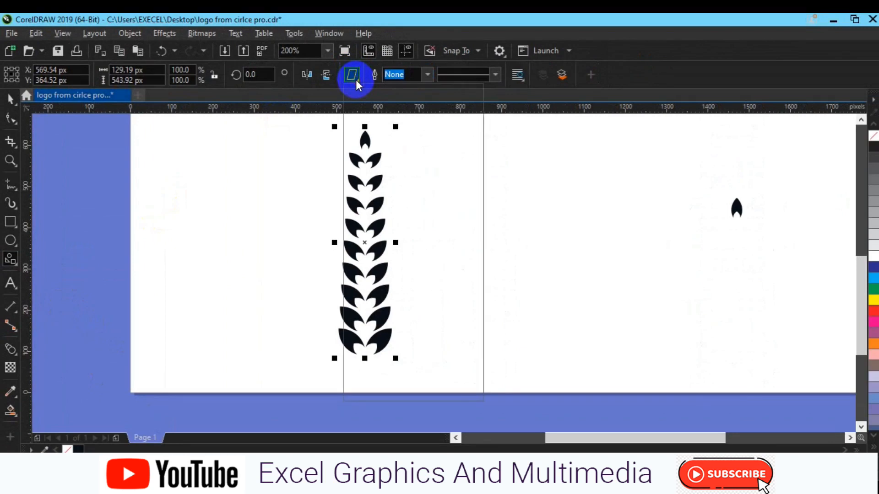
left_click(376, 112)
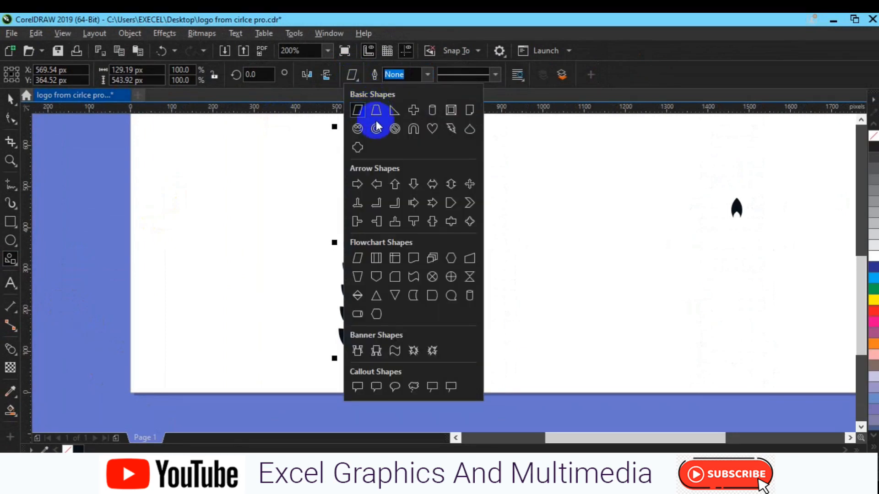
key("Escape")
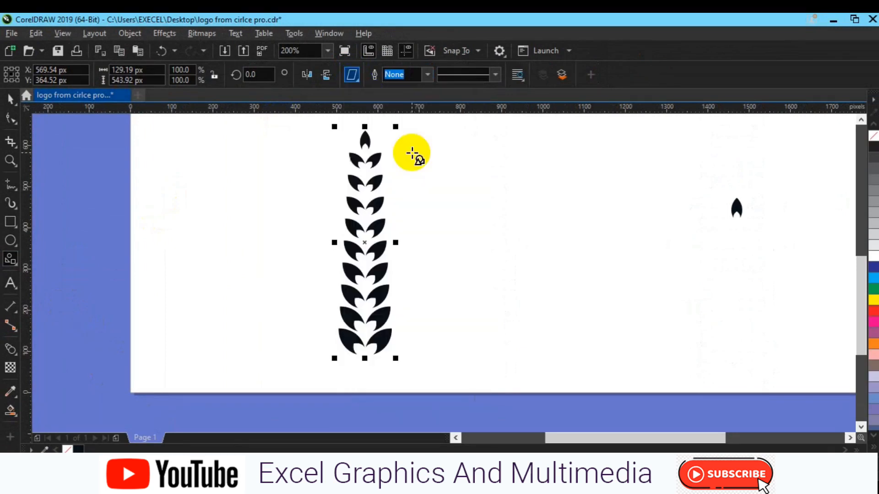
left_click(356, 81)
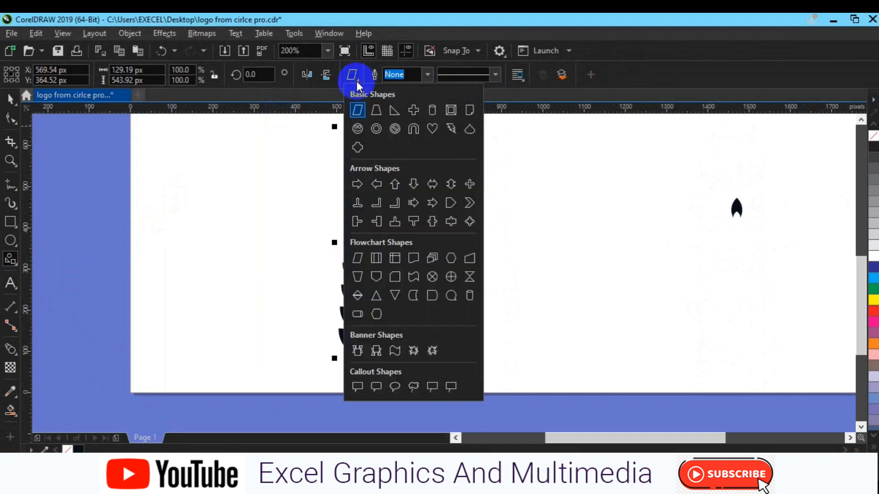
left_click(383, 183)
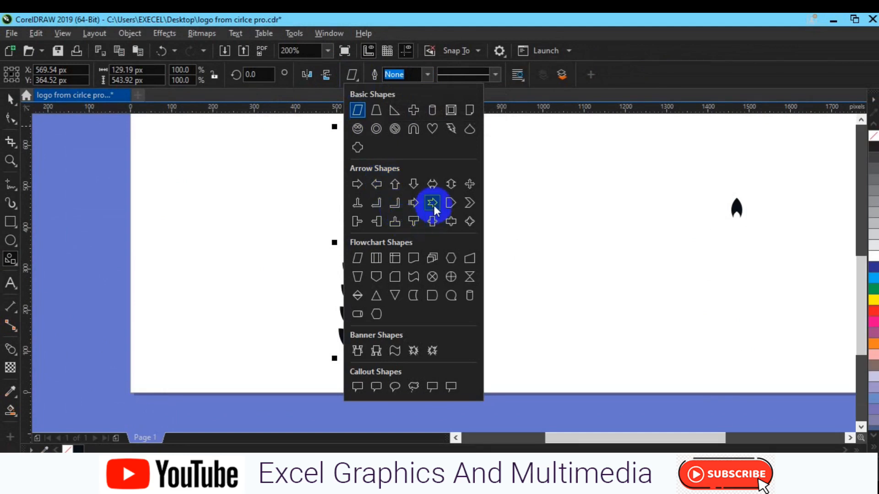
left_click(396, 297)
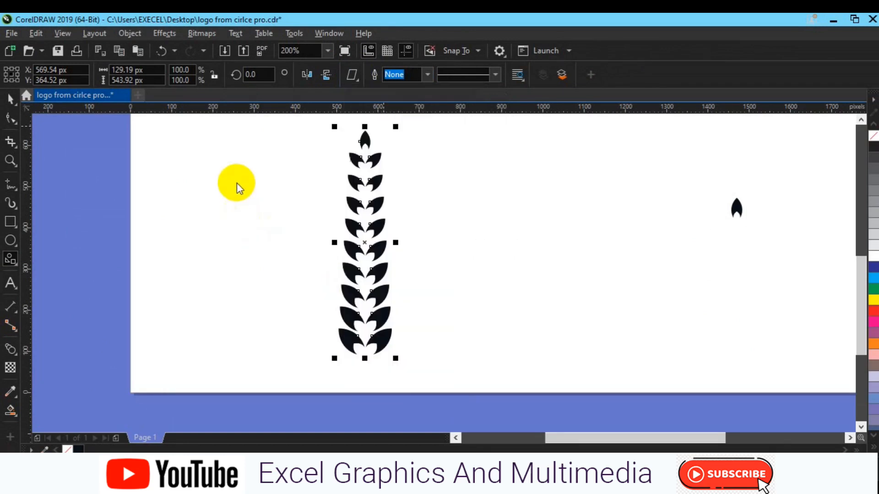
mouse_move(239, 170)
left_mouse_down()
mouse_move(253, 206)
mouse_move(254, 256)
mouse_move(251, 367)
mouse_move(243, 370)
left_mouse_up()
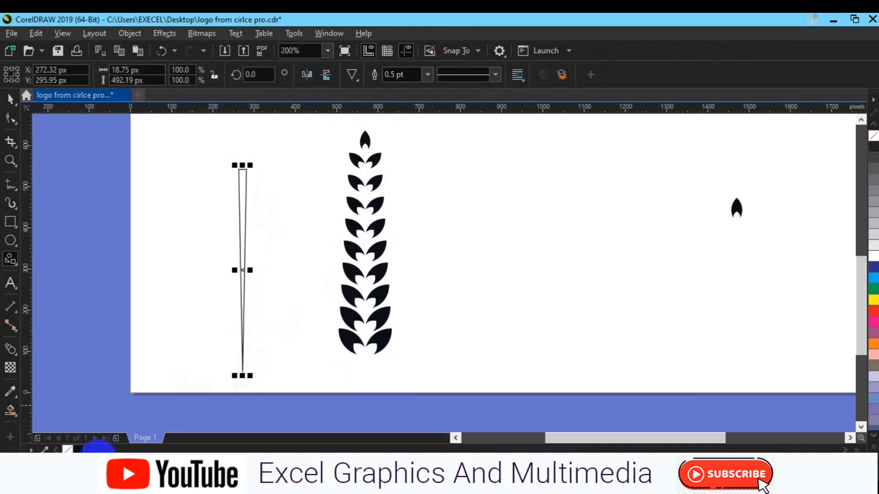
Step: Fill the narrow triangle black without an outline and mirror it vertically so its tip points up
left_click(81, 450)
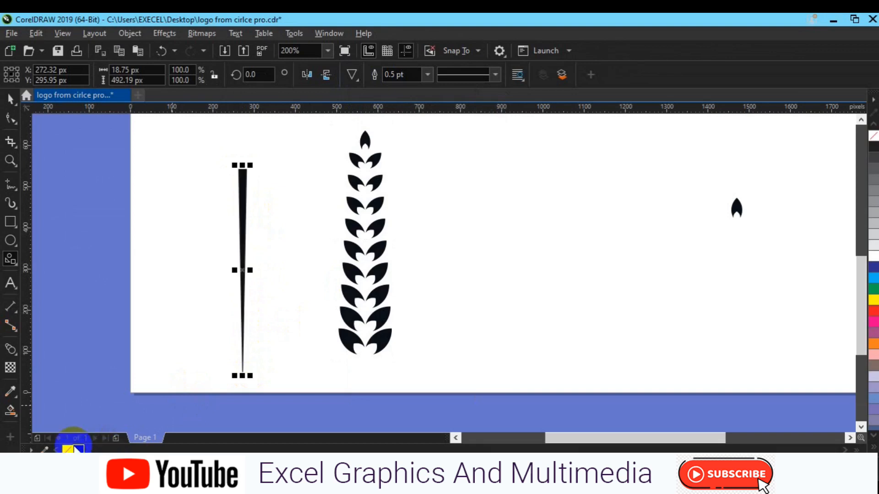
right_click(68, 449)
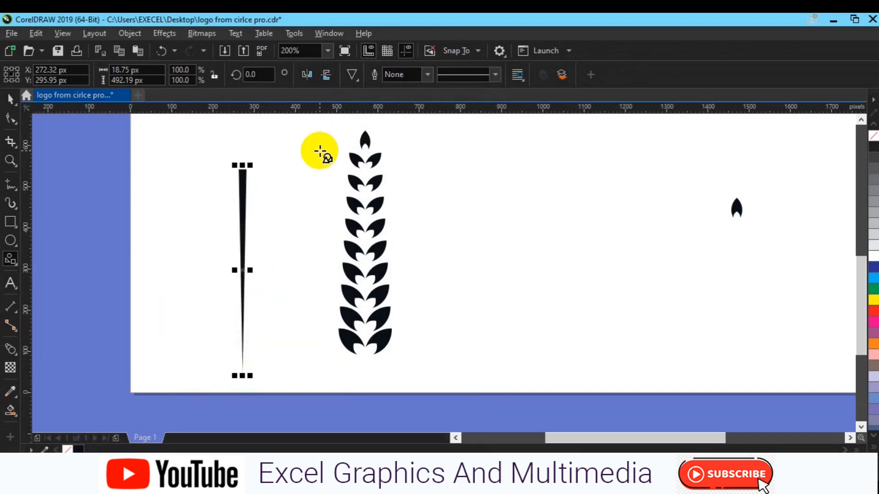
left_click(326, 78)
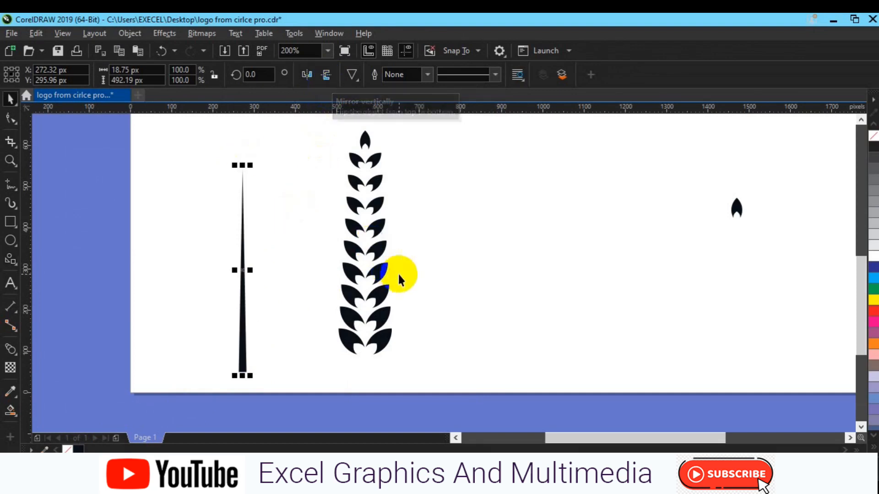
Step: Align the narrow triangle horizontally centred on the leaf branch as its stem
left_click(375, 303, "shift")
key("c")
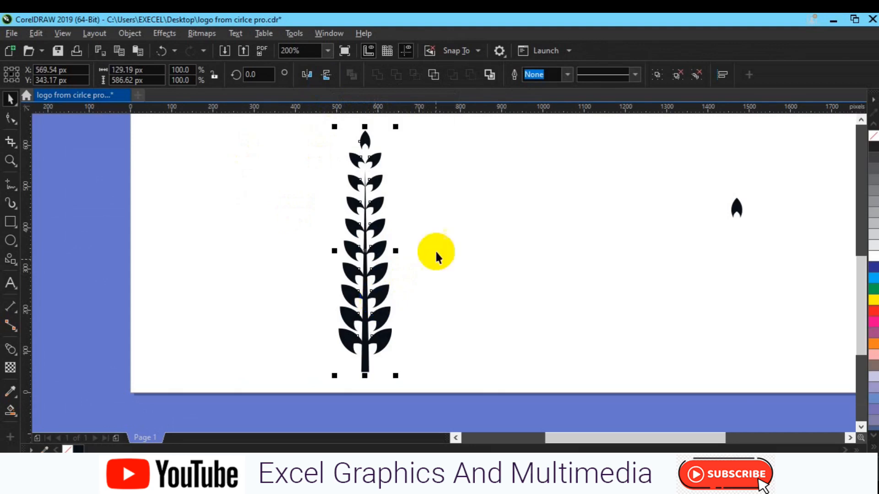
key("Escape")
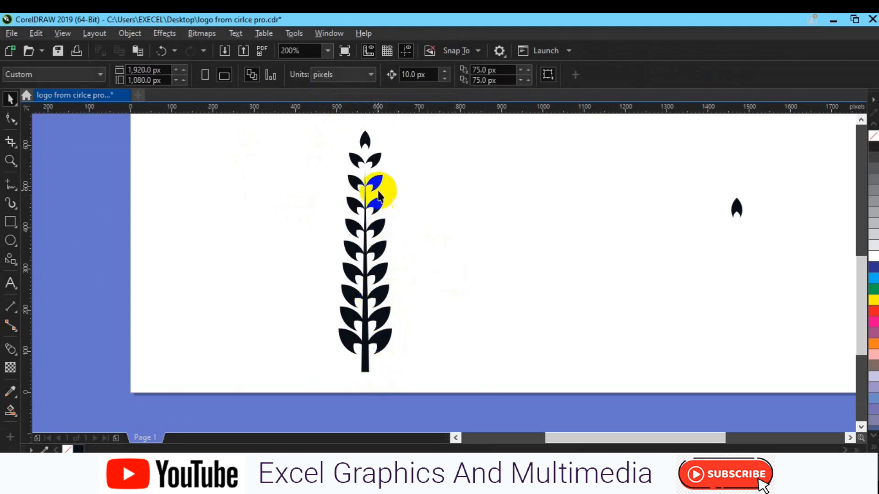
Step: Stretch the stem up to the topmost leaf pair and down below the lowest leaves, to about 548 px tall
left_click_drag(366, 185, 365, 156)
key("Escape")
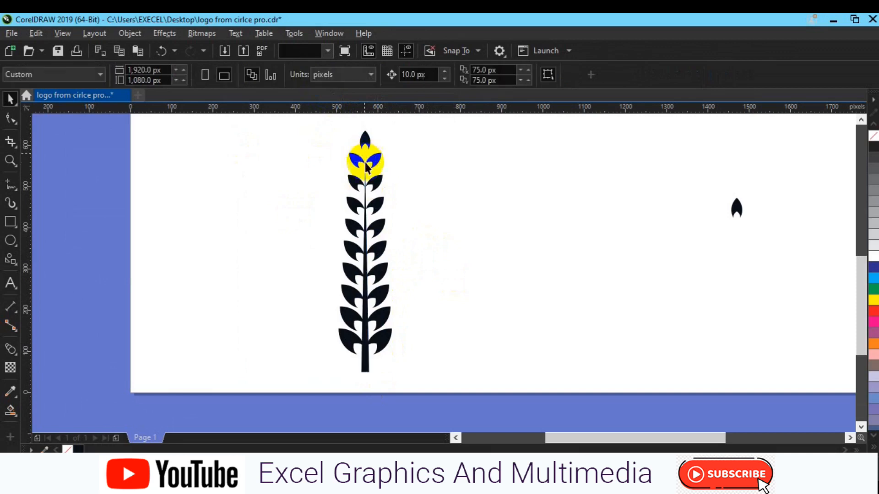
left_click_drag(366, 177, 364, 151)
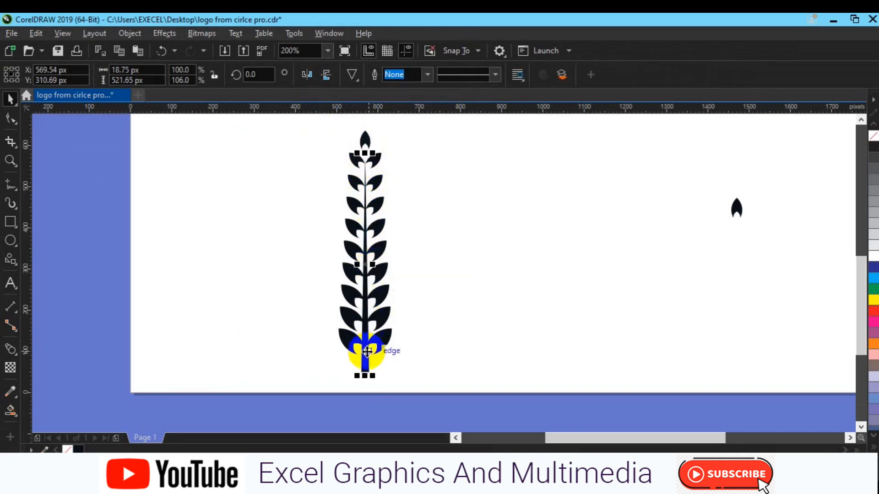
left_click_drag(365, 375, 366, 386)
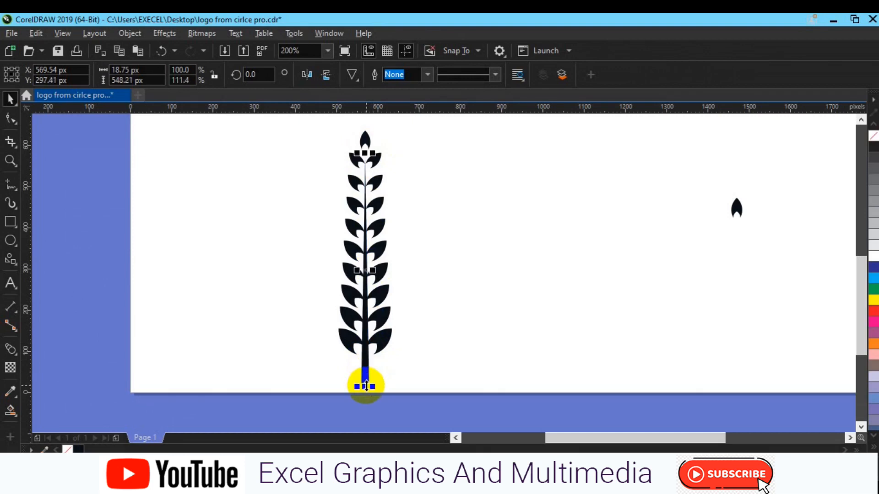
left_click(468, 296)
Step: Delete the spare single leaf on the page's right side and group the stem with the leaf branch
left_click_drag(619, 176, 812, 257)
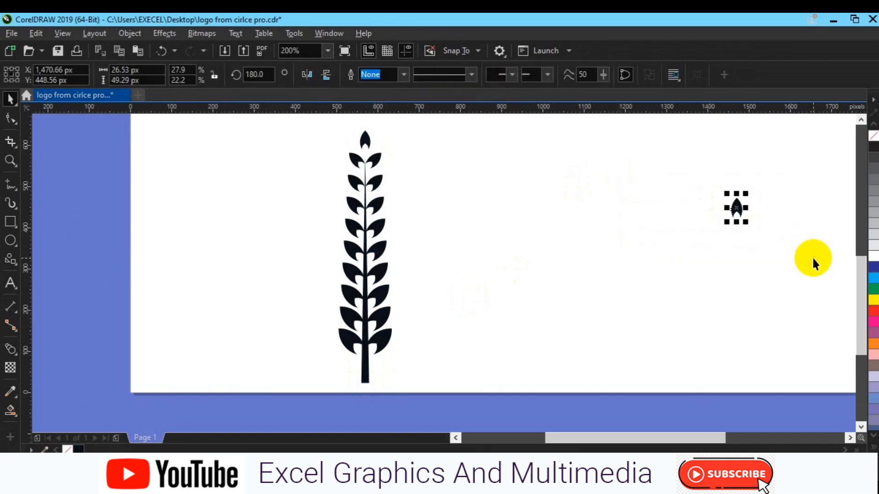
key("Delete")
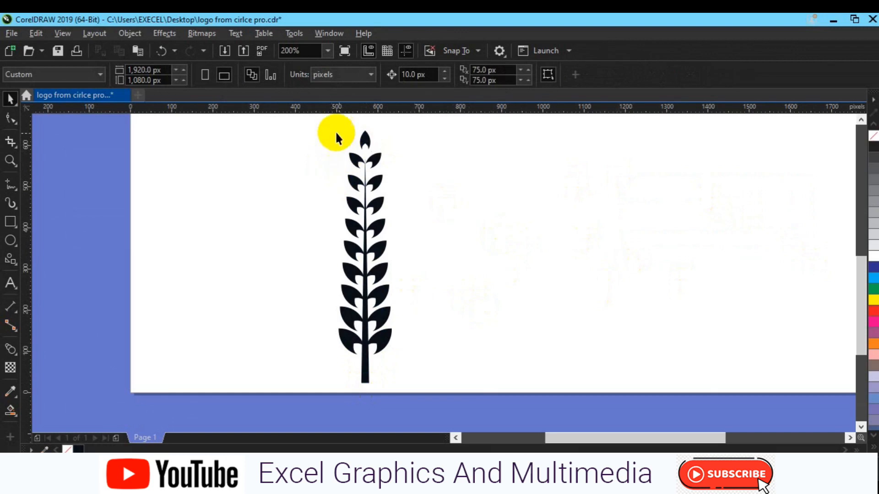
left_click_drag(325, 121, 461, 393)
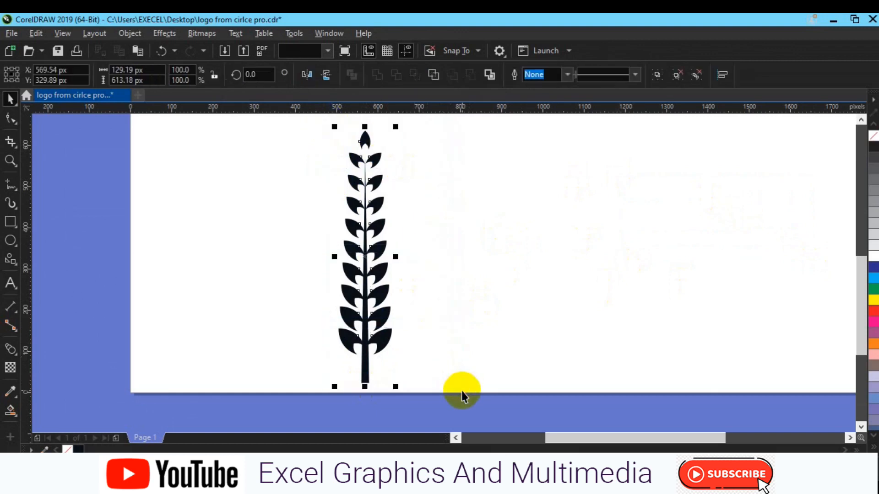
left_click(657, 76)
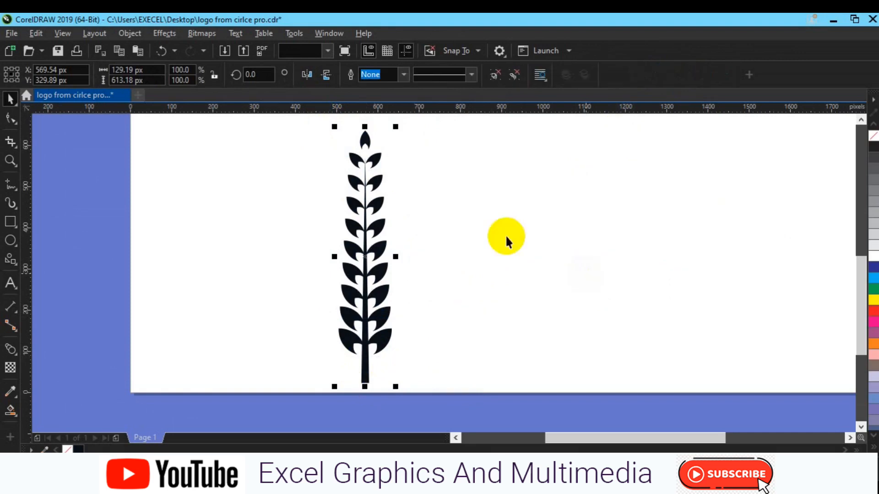
left_click(226, 304)
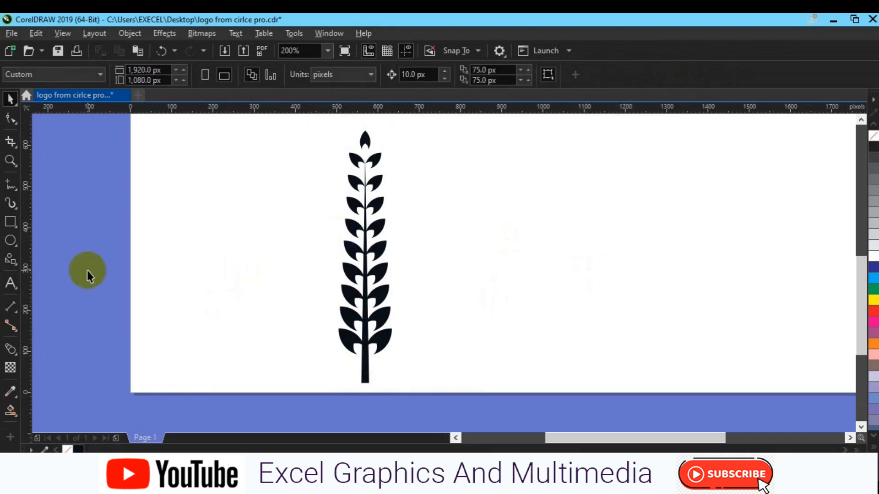
Step: Draw a circle about 439 px in diameter beside the branch and centre it on the page
left_click(10, 243)
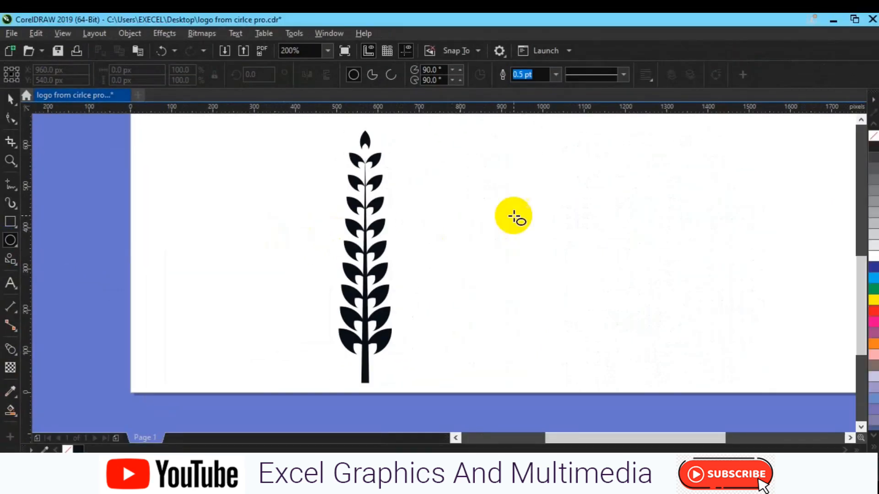
left_click_drag(528, 196, 707, 376)
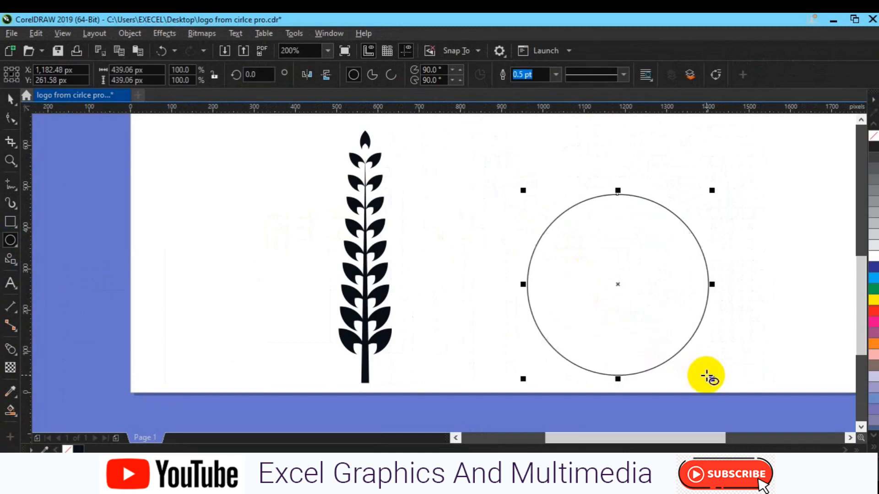
key("p")
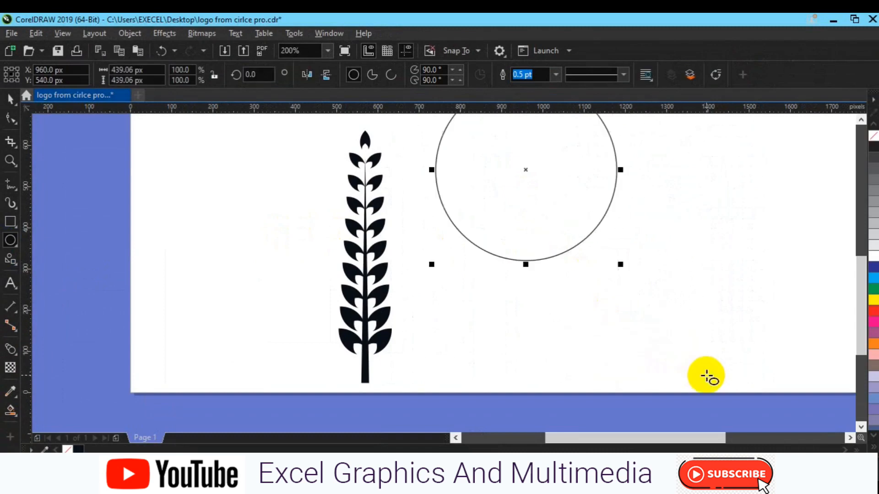
scroll(707, 377, "down", 2)
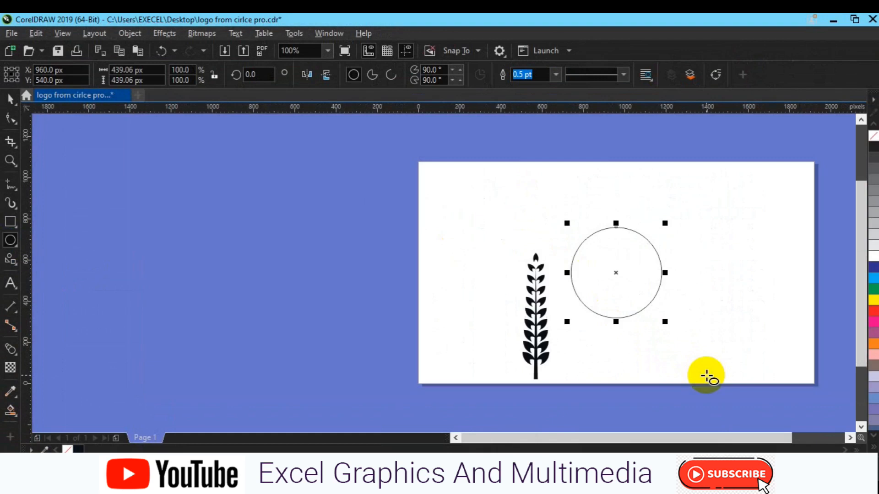
key("h")
left_click_drag(730, 324, 549, 330)
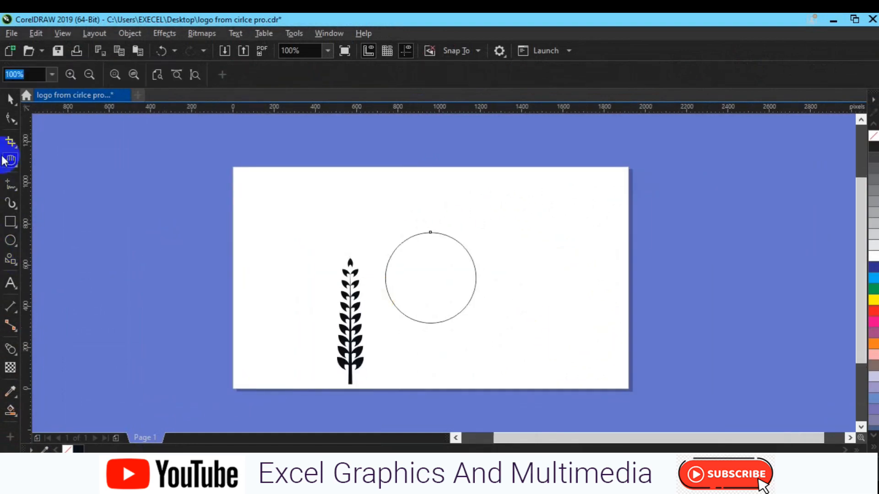
Step: Turn the page-centred circle into an open arc and set its starting angle to 60°
left_click(9, 99)
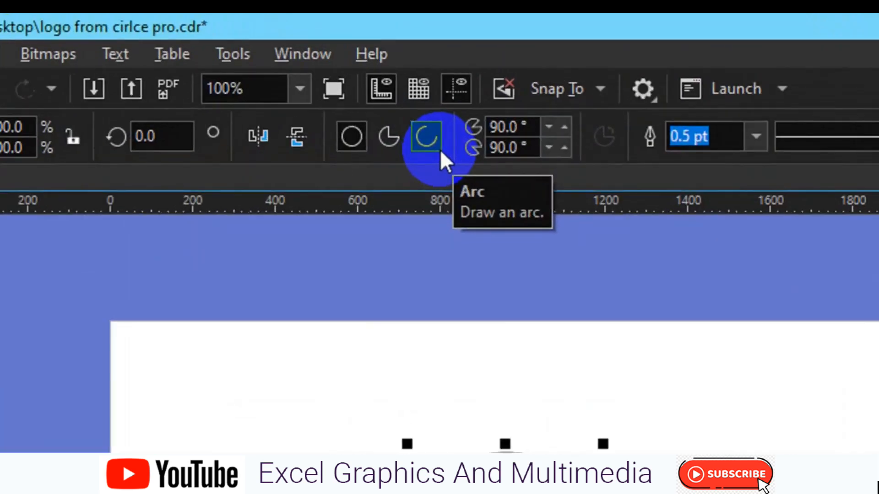
left_click(440, 149)
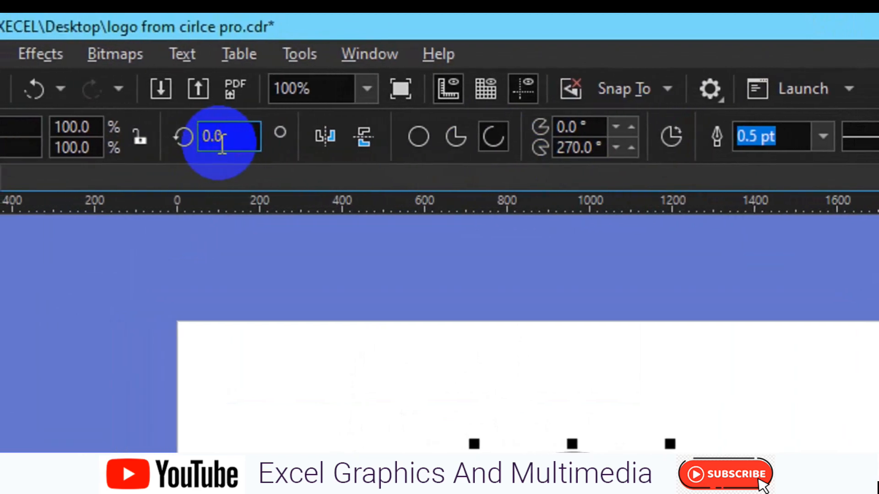
double_click(221, 137)
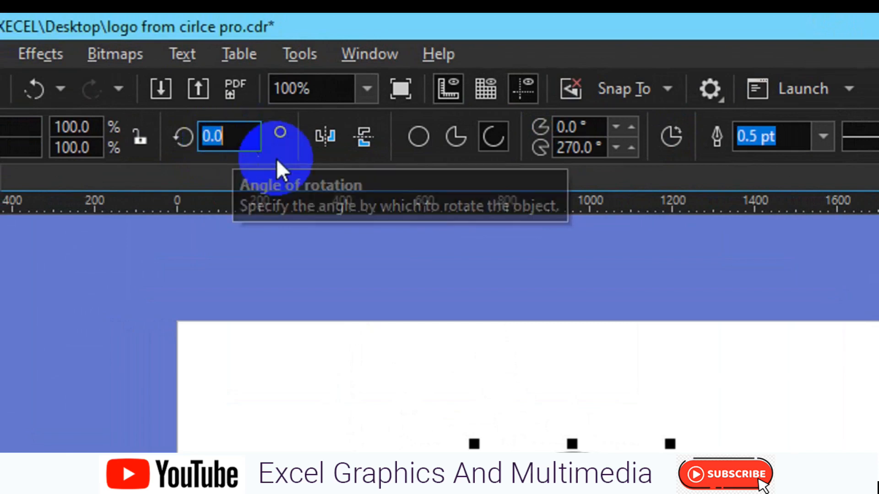
left_click(579, 132)
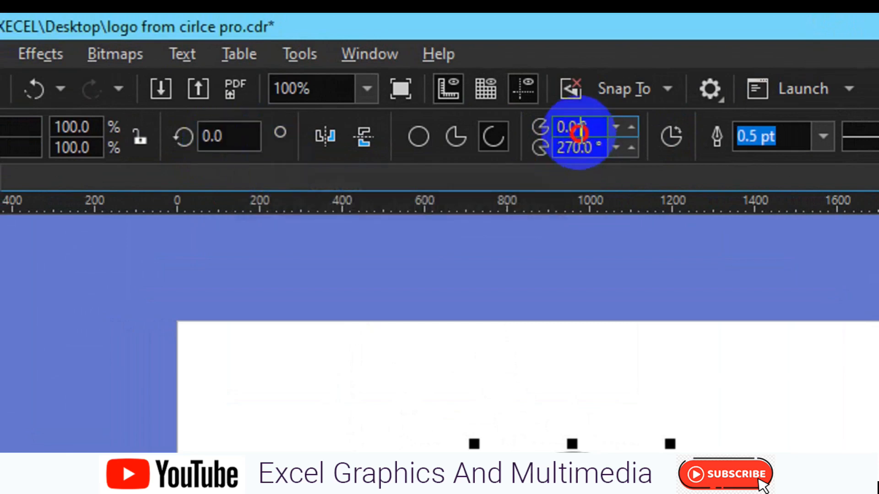
double_click(580, 131)
type("60")
key("Return")
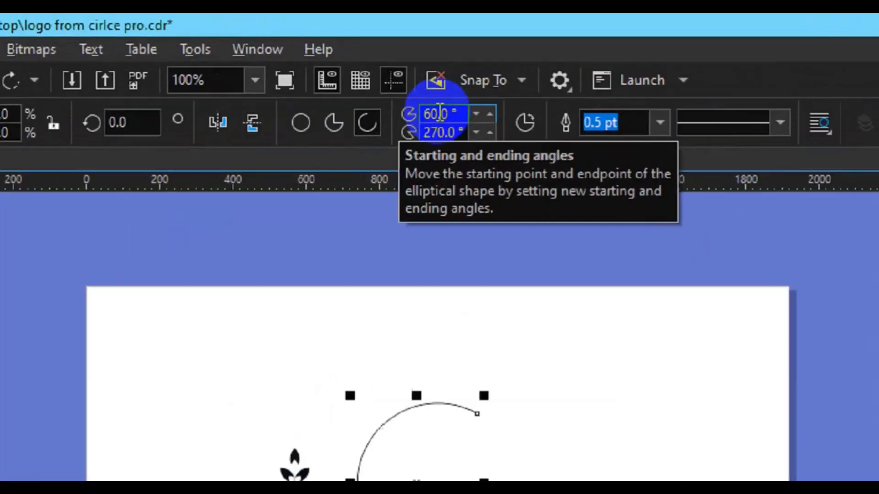
Step: Set the arc's starting angle to 90° and enlarge the arc proportionally to about 304 × 608 px
double_click(442, 126)
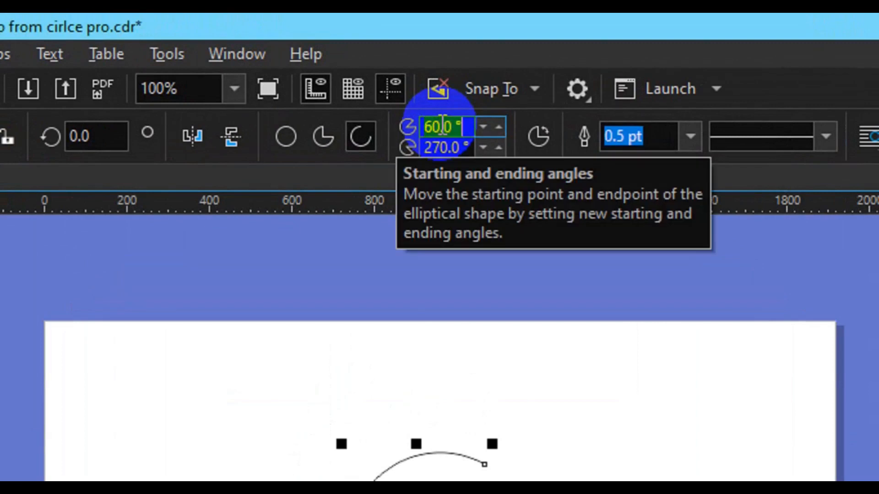
type("90")
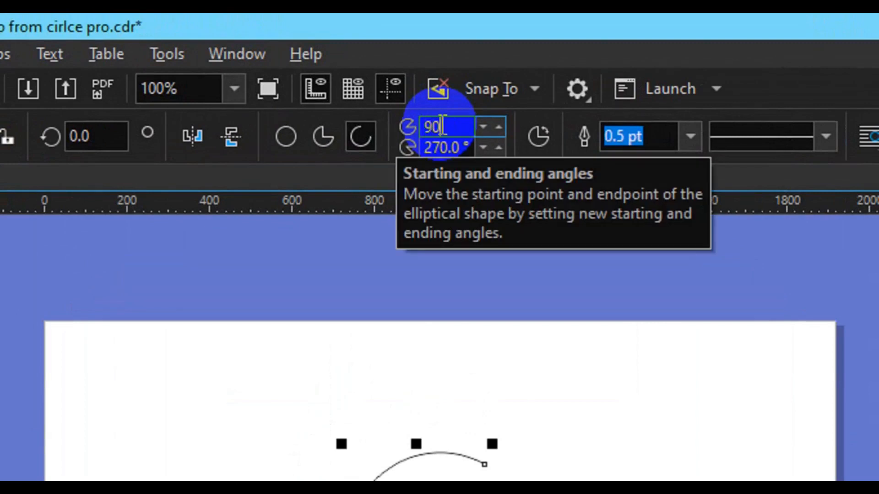
key("Return")
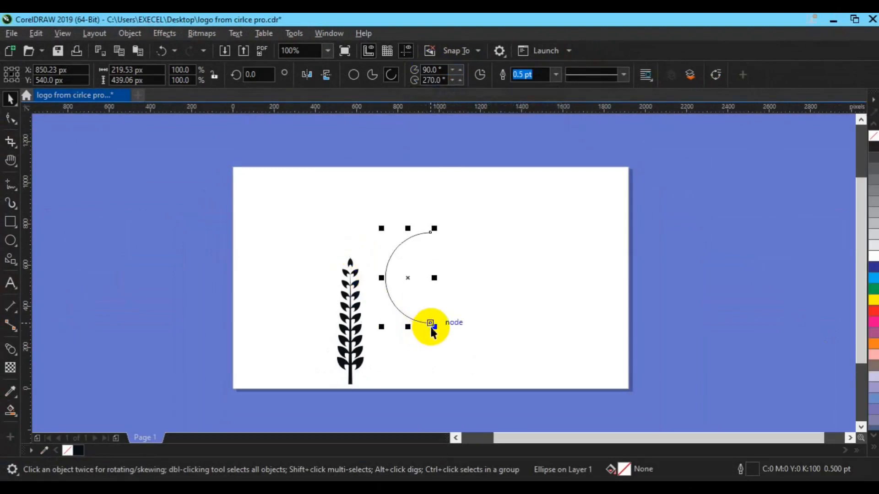
left_click_drag(430, 324, 448, 344)
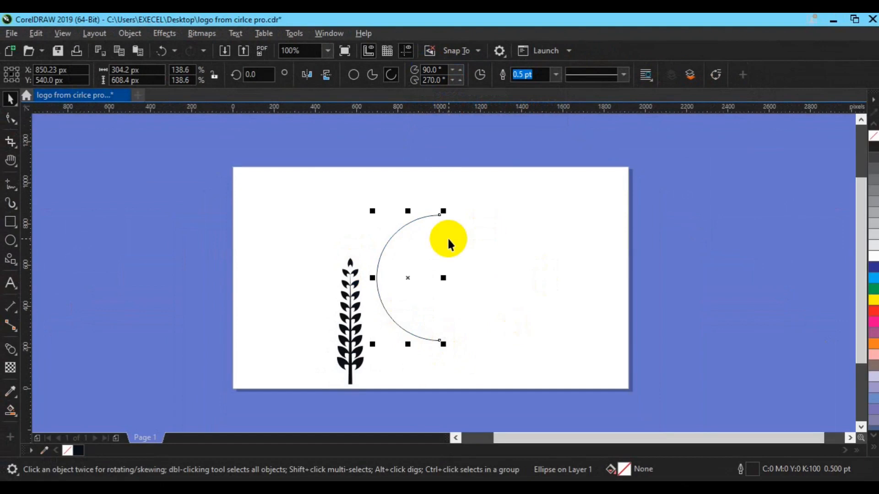
Step: Move the leaf branch up and left of the arc, centred at about X 452, Y 513 px, and clear the selection
left_click(350, 311)
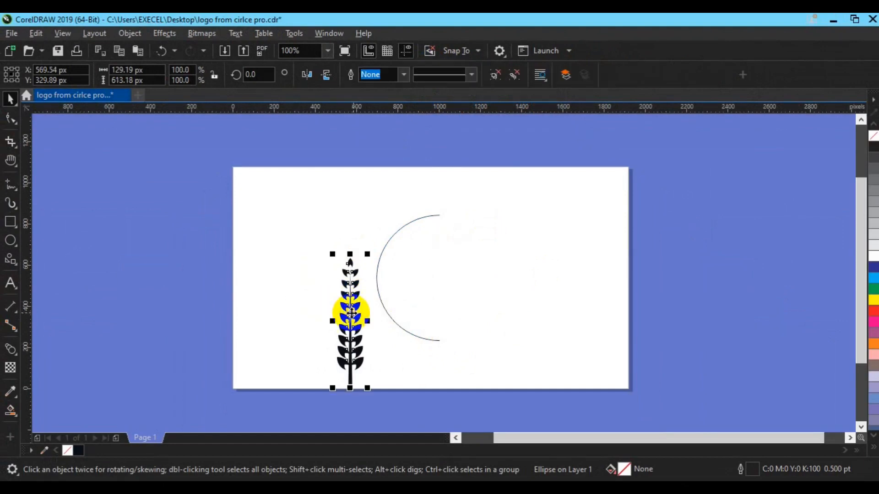
left_click_drag(351, 312, 369, 285)
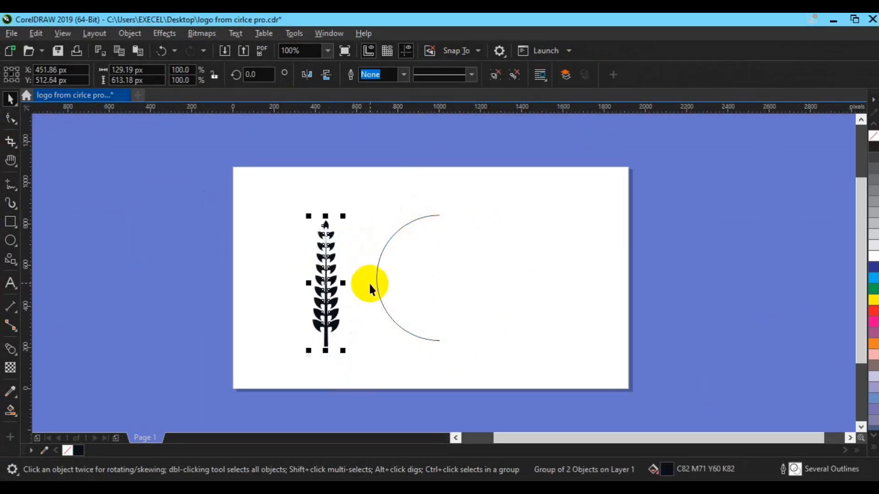
left_click(383, 306)
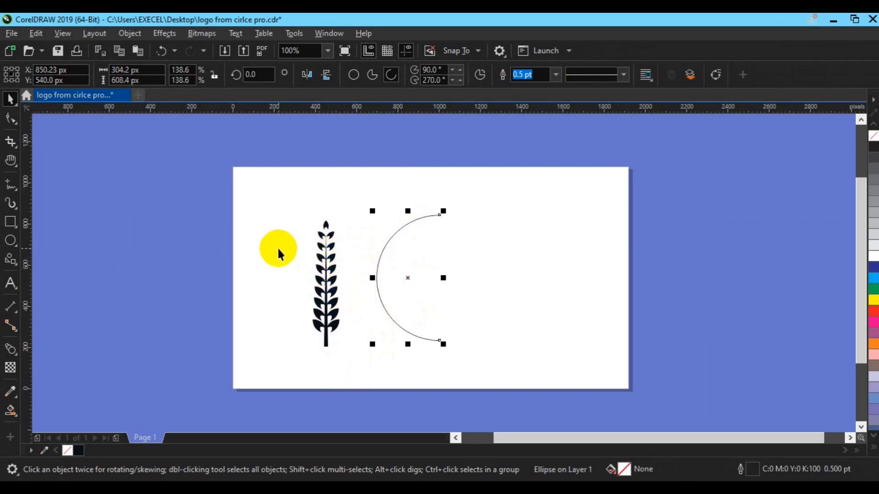
left_click(264, 237)
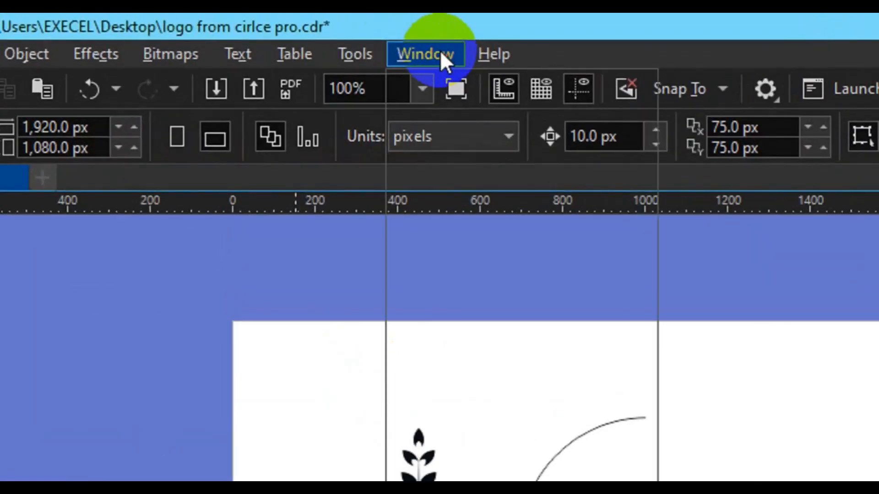
Step: Open the Artistic Media docker from the effects dockers
left_click(441, 53)
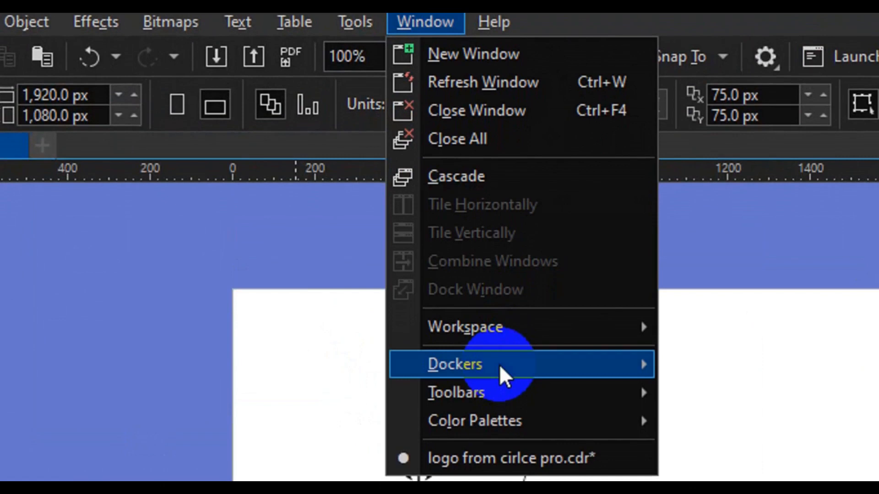
mouse_move(502, 368)
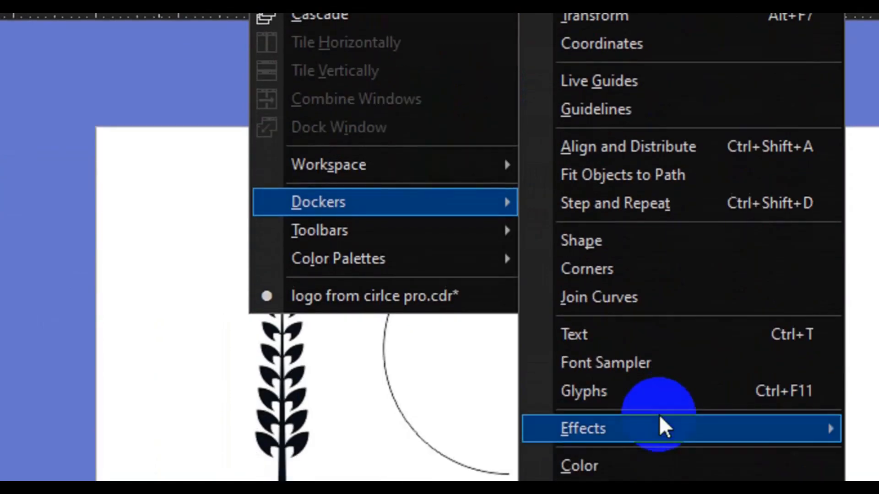
mouse_move(662, 428)
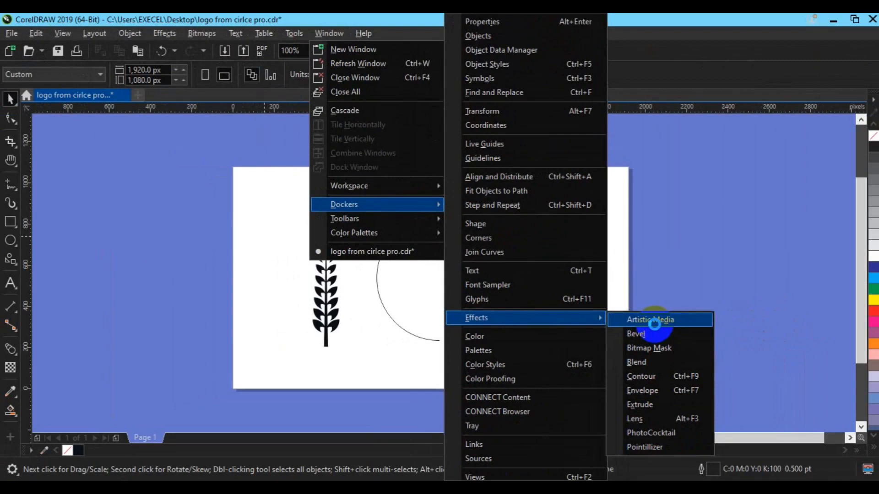
left_click(654, 323)
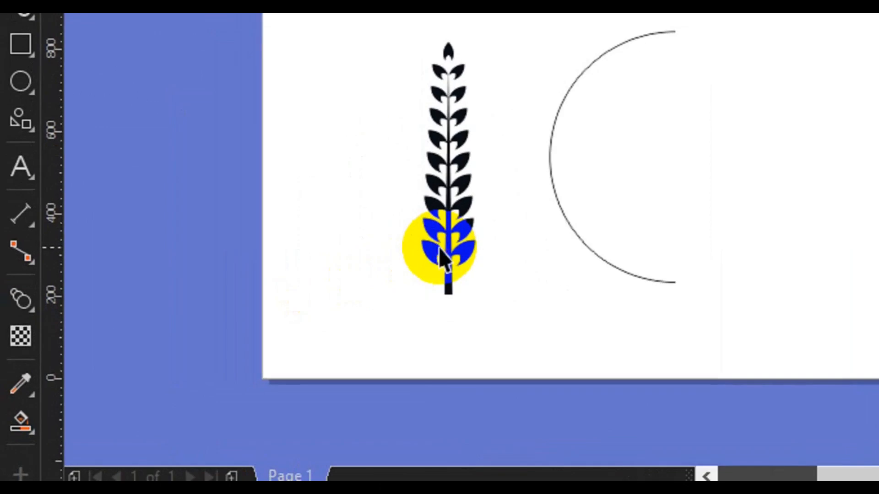
Step: Save the upright leaf branch as a new Artistic Media stroke of kind Brushes, with the file name brush
left_click(440, 249)
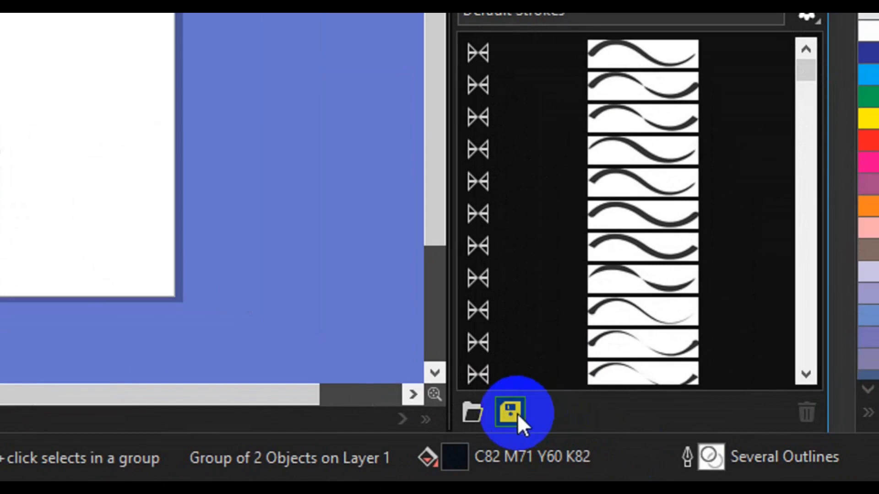
left_click(517, 413)
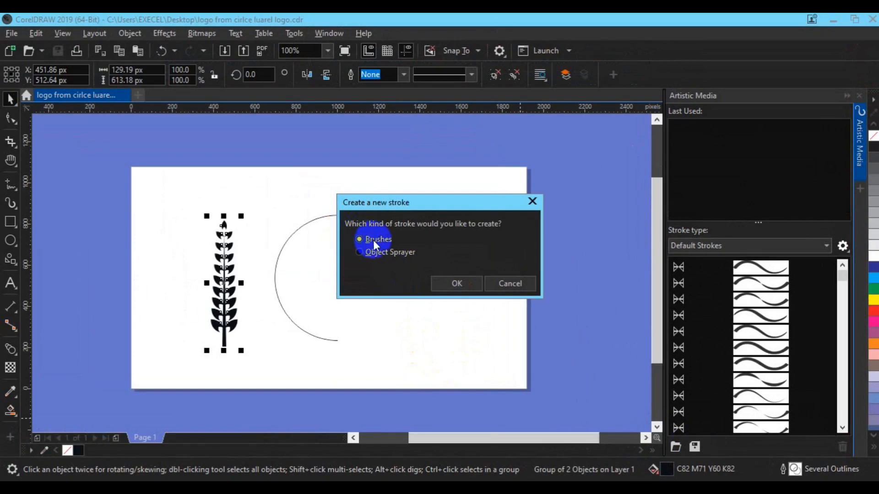
left_click(457, 286)
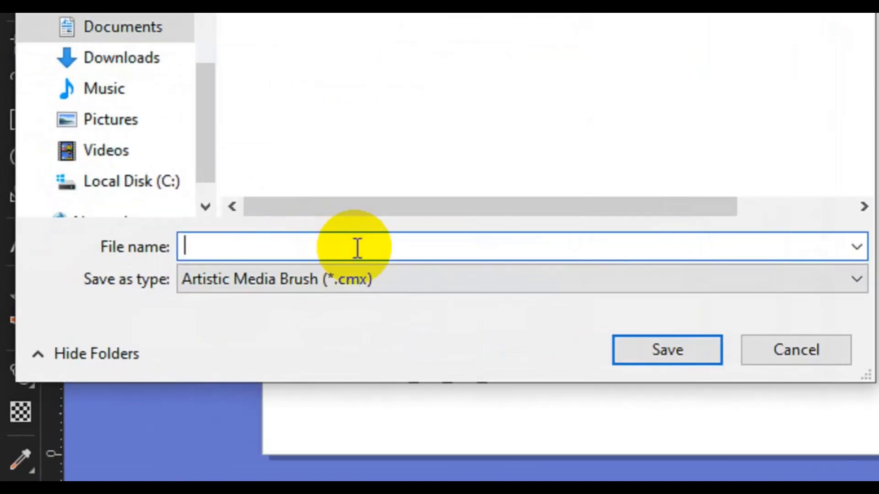
type("brush")
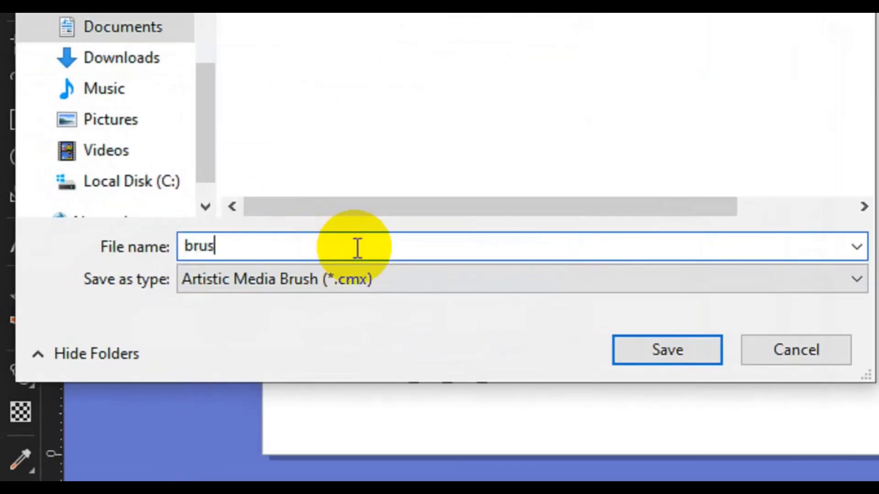
left_click(662, 350)
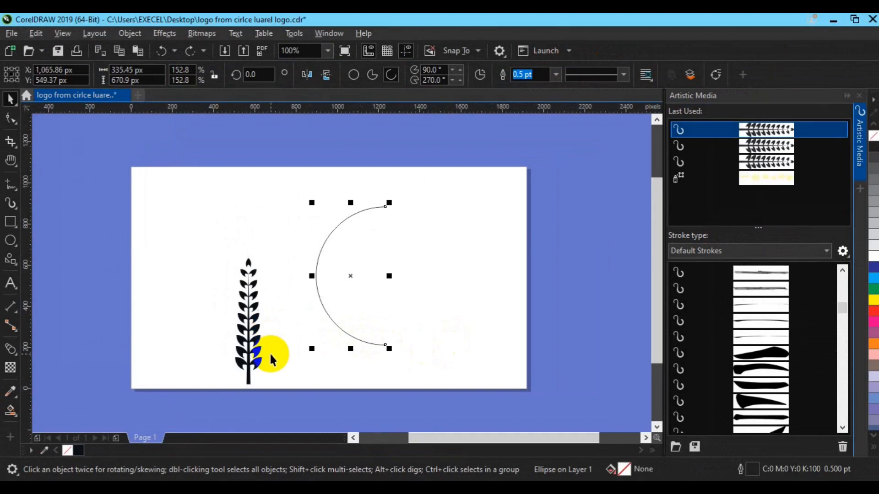
Step: Duplicate the upright leaf branch and rotate the copy by 90°
left_click(246, 350)
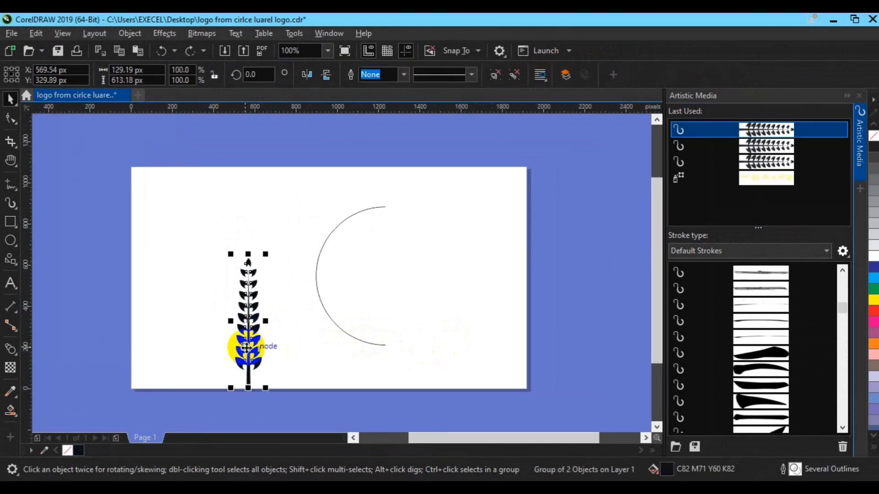
key("ctrl+d")
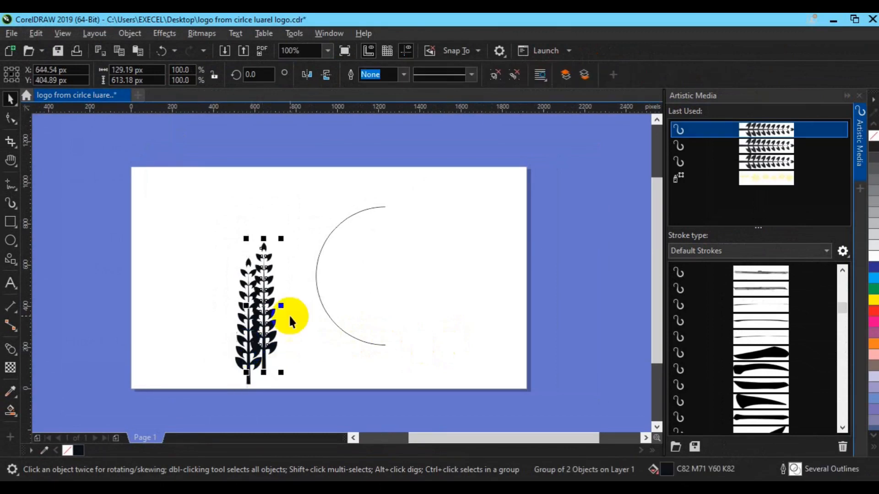
left_click(267, 304)
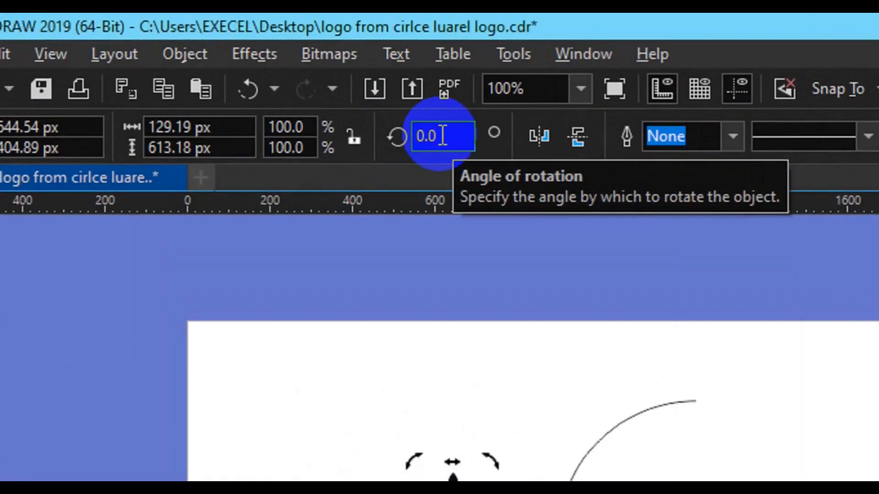
left_click(259, 74)
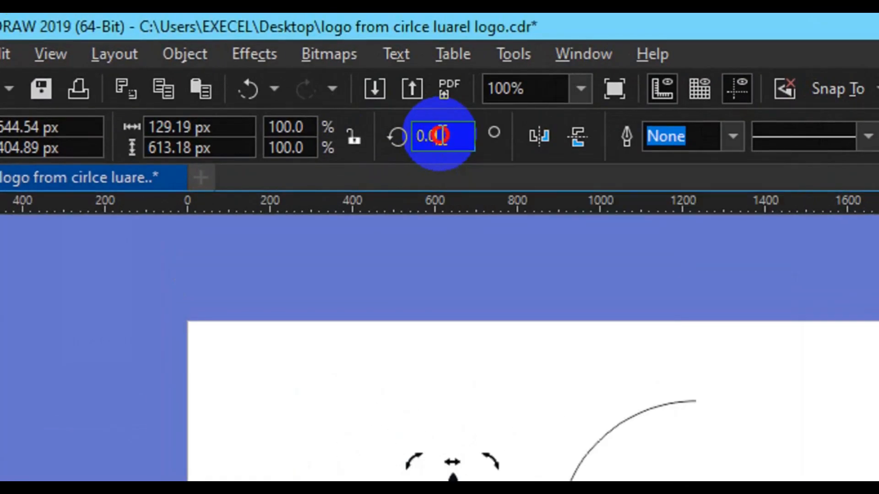
type("90")
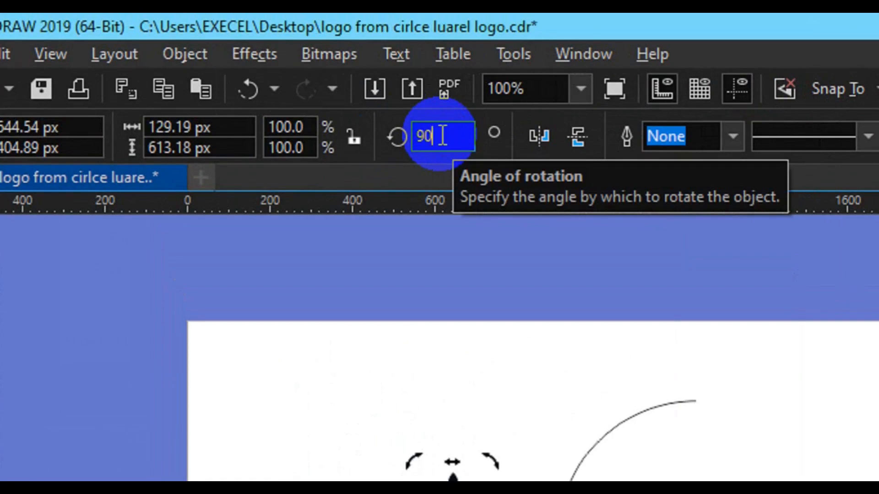
key("Return")
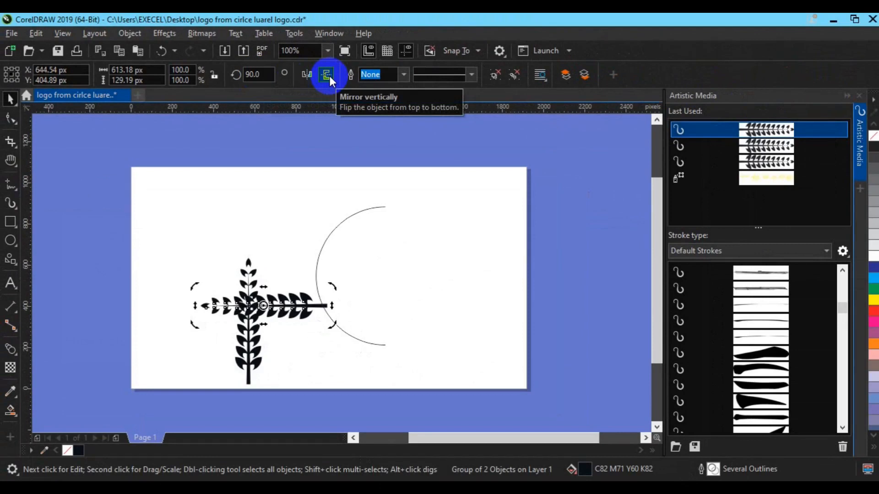
Step: Mirror the rotated branch copy vertically and horizontally so its tip faces right, and move it above the upright branch
left_click(330, 76)
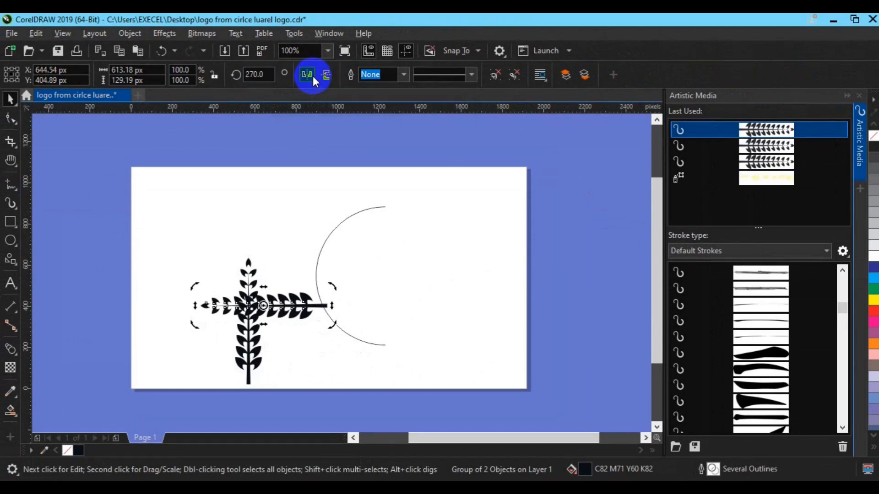
left_click(312, 76)
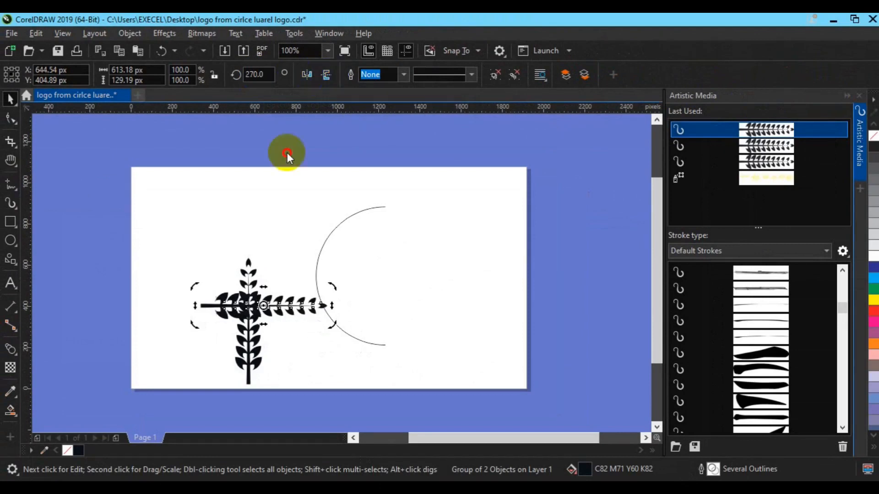
left_click(277, 311)
left_click_drag(277, 311, 244, 214)
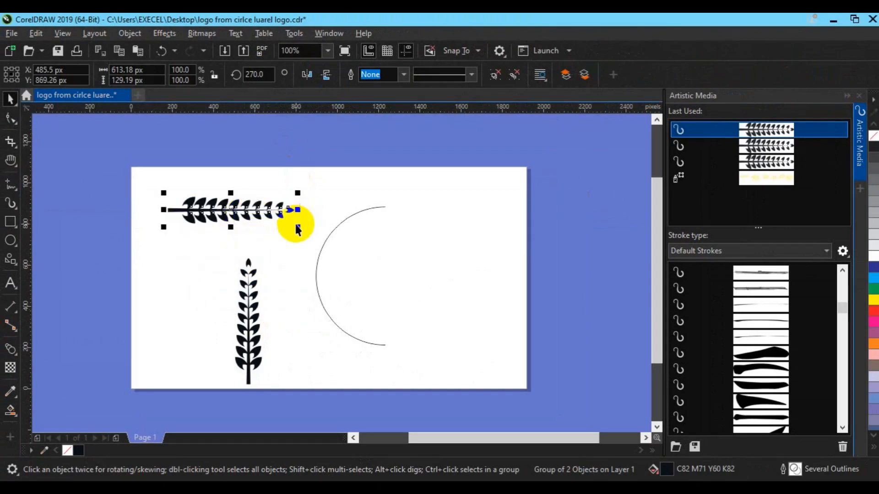
Step: Enlarge the horizontal branch proportionally to about 935 × 197 px and delete the upright original
left_click_drag(299, 227, 332, 239)
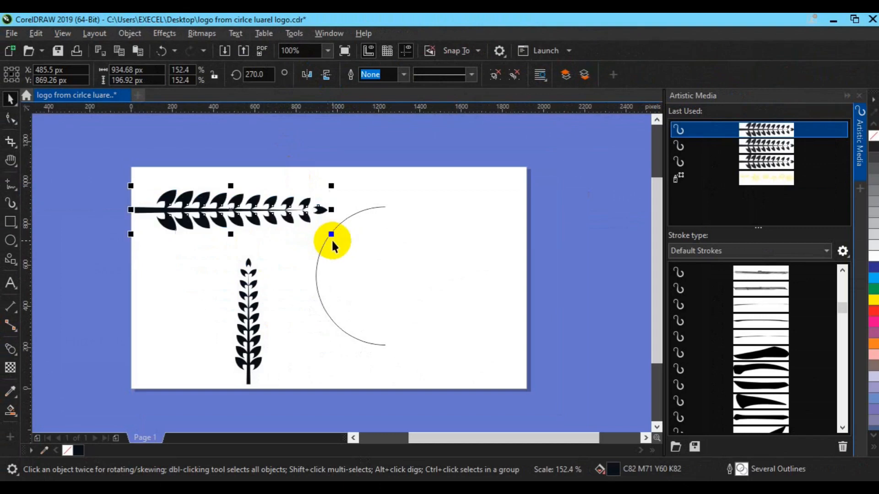
left_click(256, 322)
key("Delete")
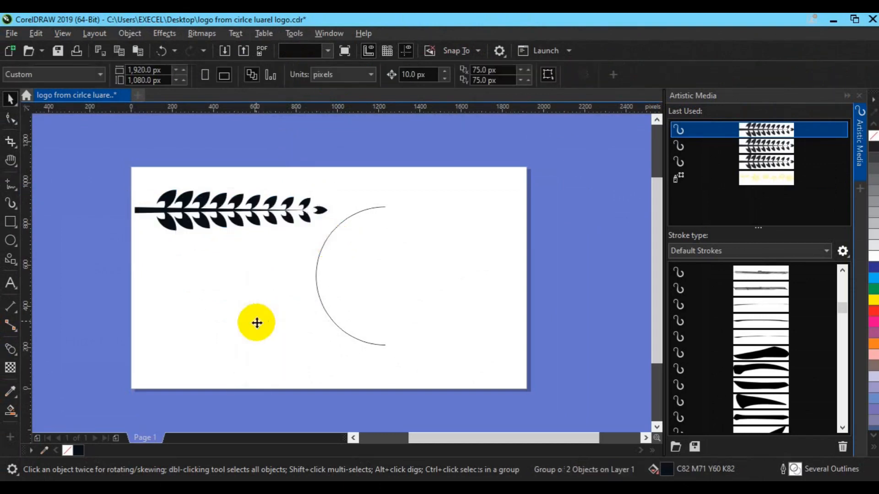
Step: Save the horizontal leaf branch as a new Brushes stroke with the file name brsh3, and delete the branch from the page
left_click(236, 223)
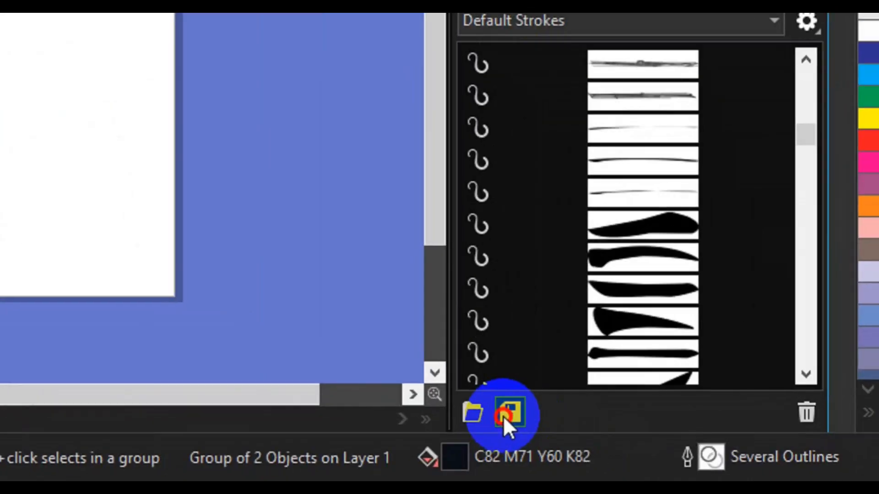
left_click(507, 414)
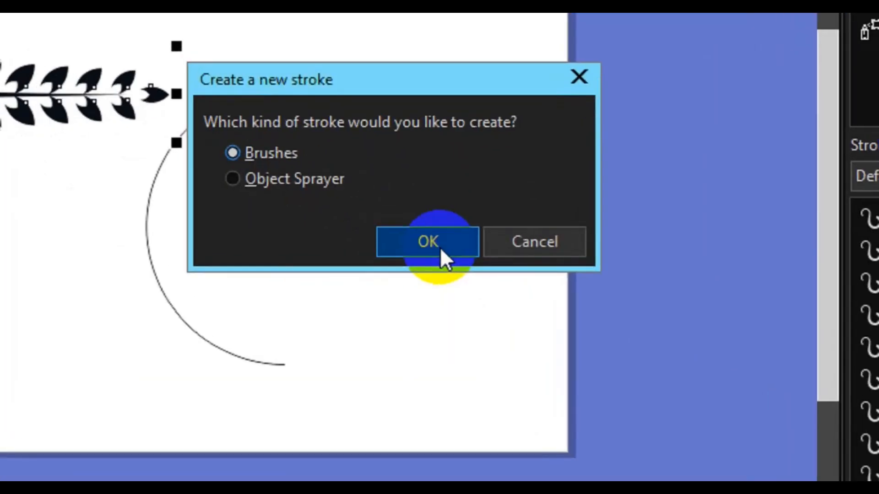
left_click(460, 284)
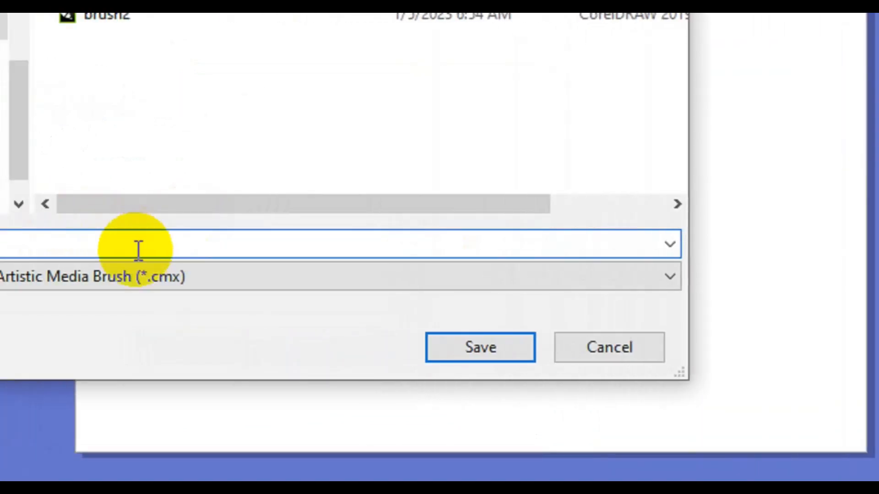
type("br")
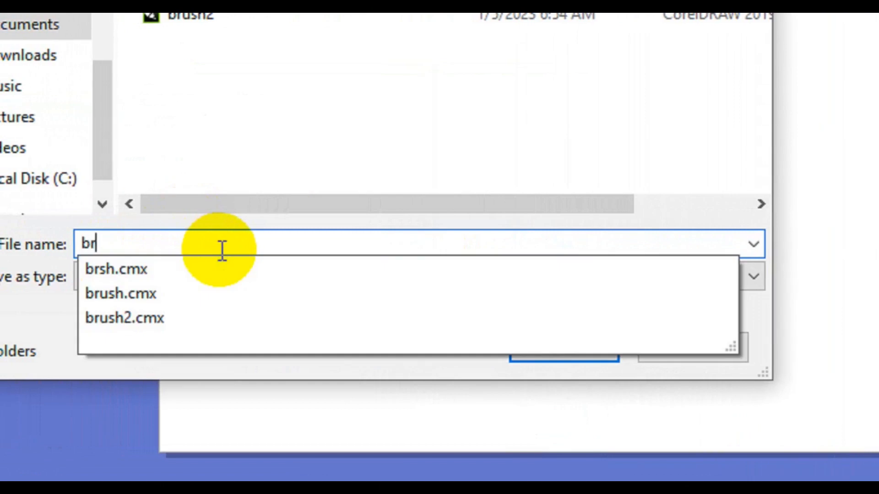
type("sh3")
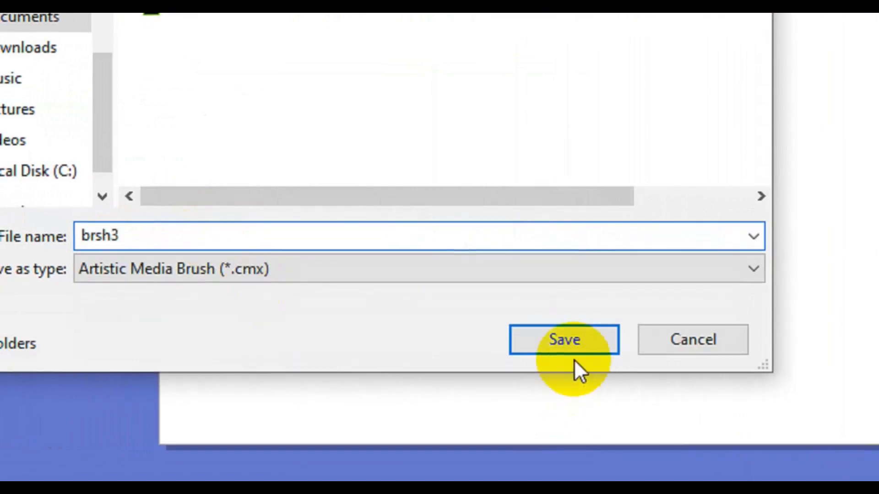
left_click(566, 343)
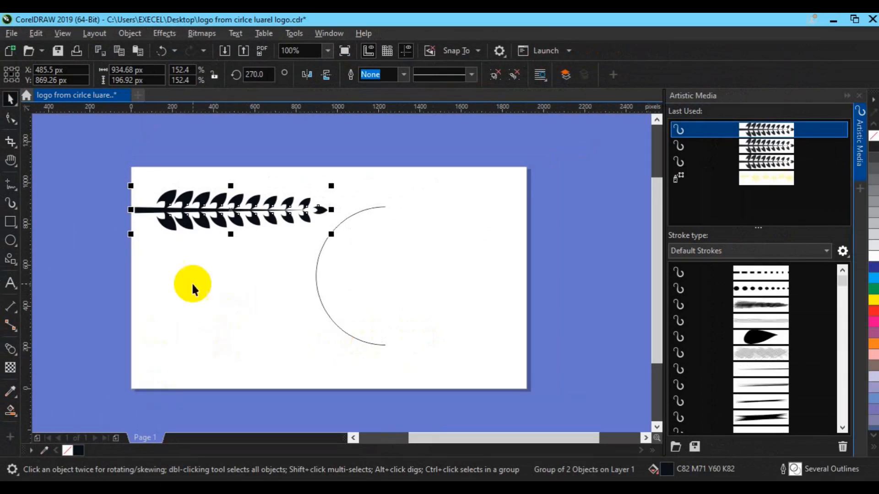
key("Delete")
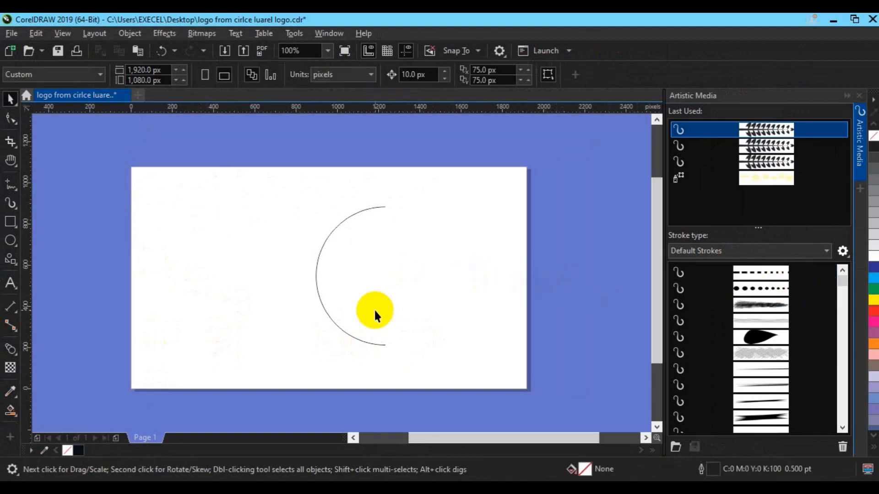
Step: Apply the last saved leaf-branch brush from the default strokes to the half-circle arc
left_click(341, 330)
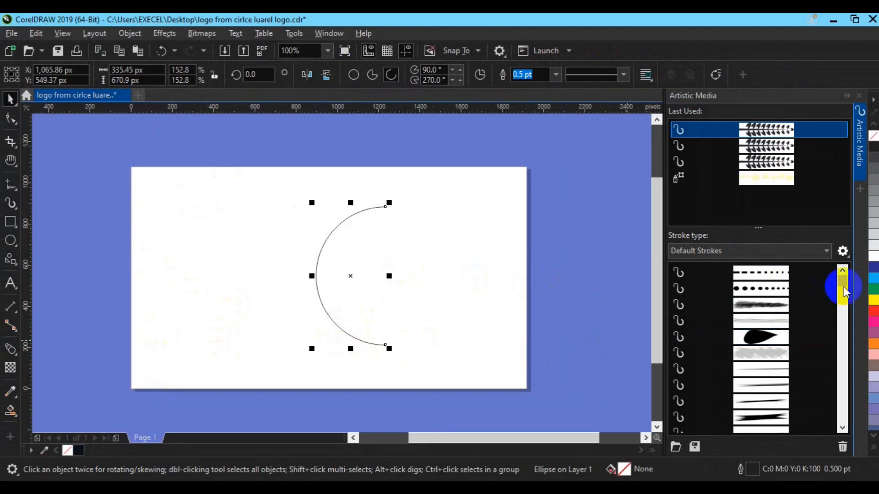
left_click_drag(844, 289, 851, 371)
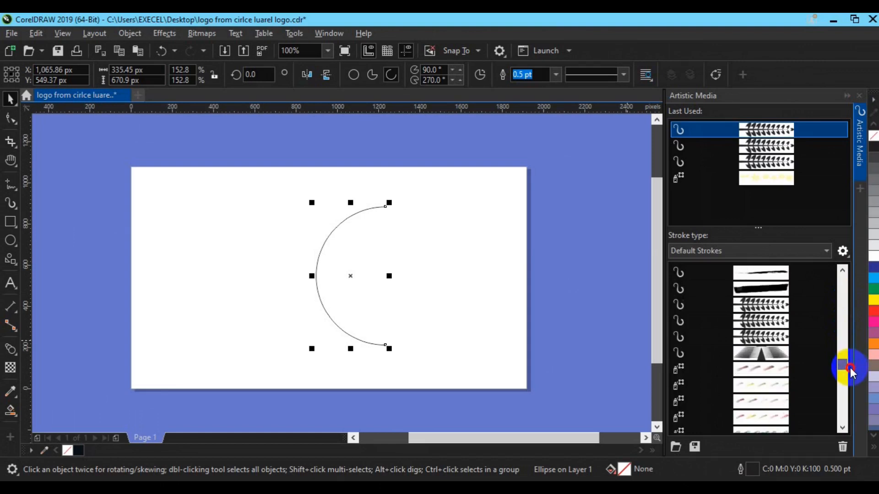
left_click(782, 338)
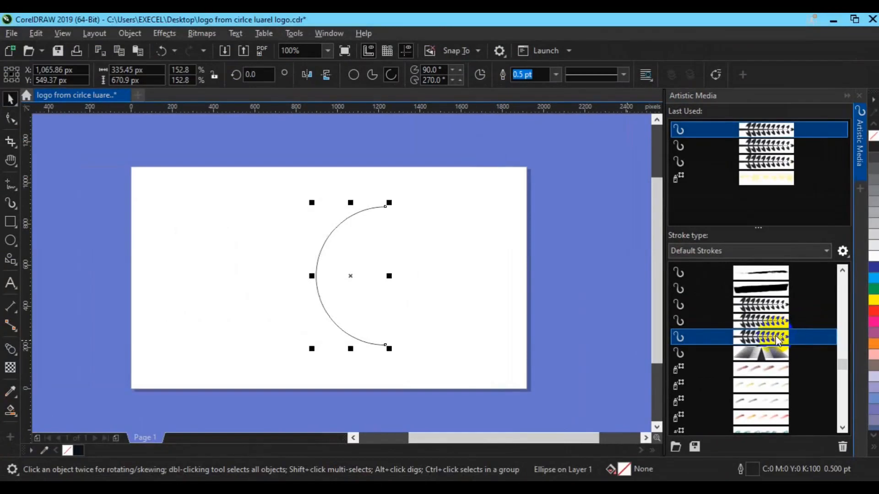
left_click(778, 339)
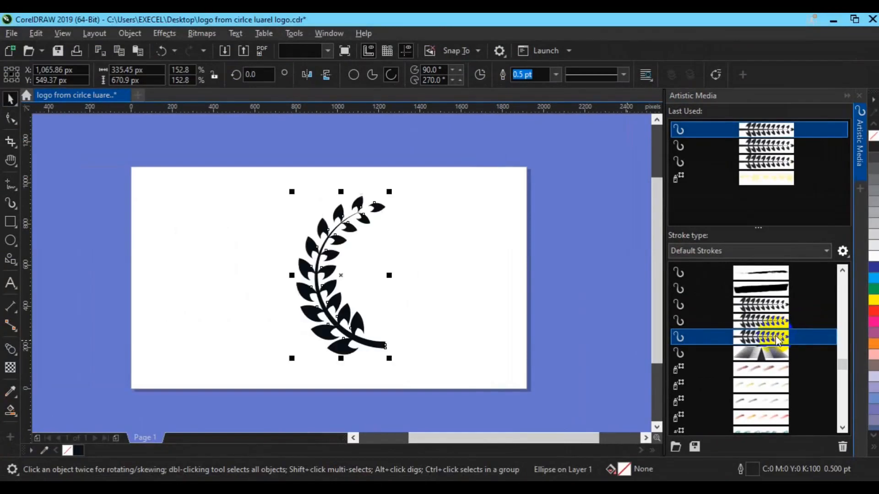
Step: Copy and paste the curved laurel branch, and move one copy to the right, beside the other
left_click(10, 98)
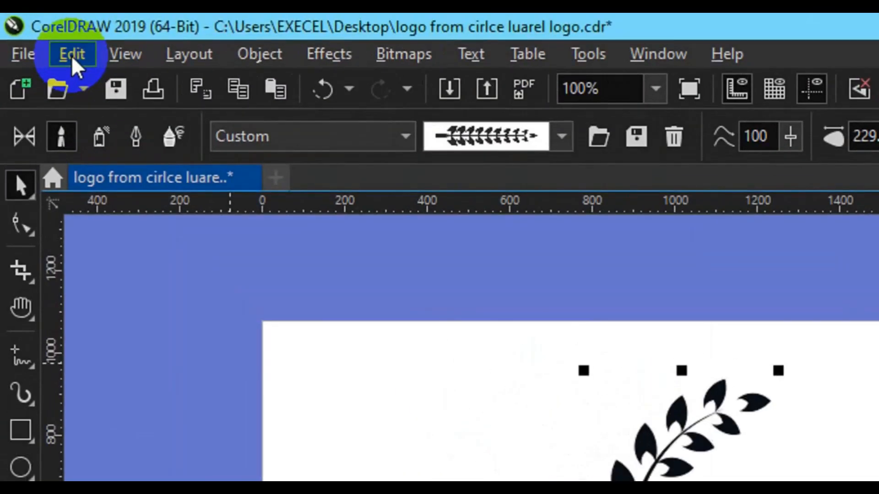
left_click(72, 56)
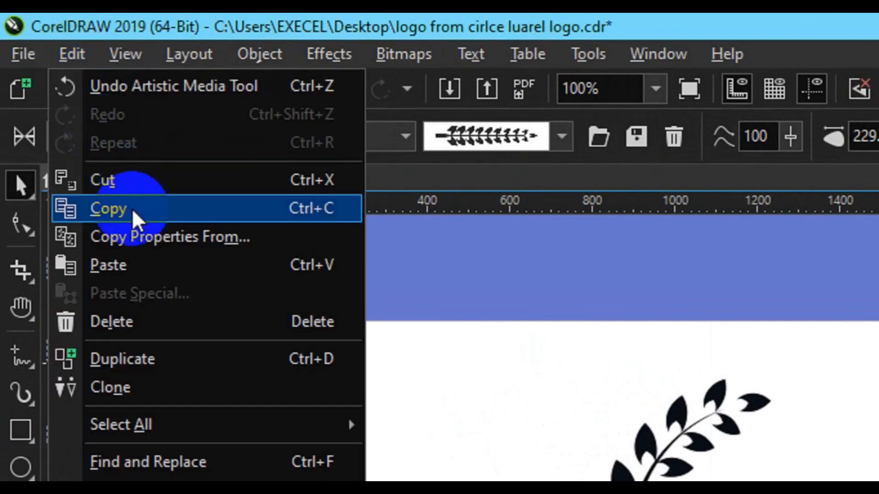
left_click(135, 215)
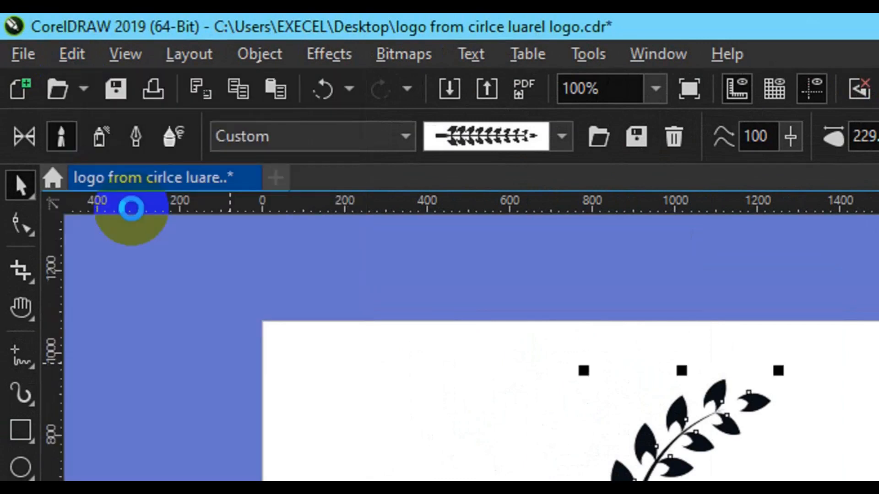
left_click(78, 64)
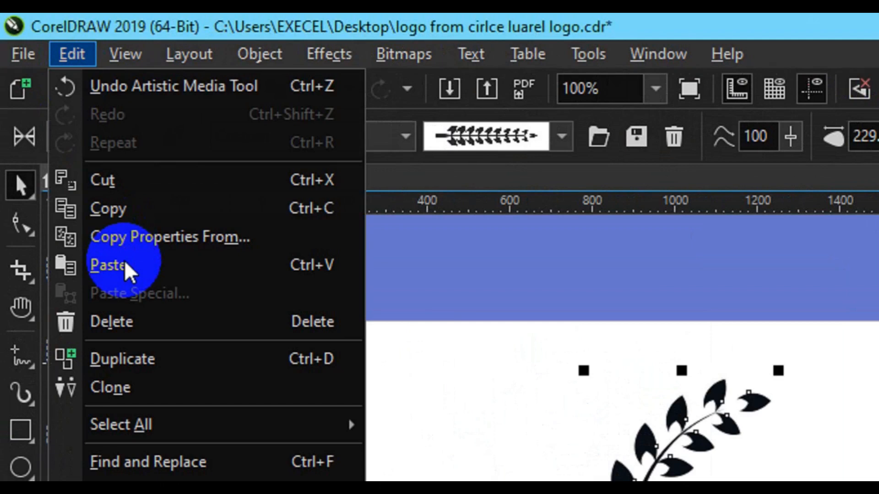
left_click(129, 271)
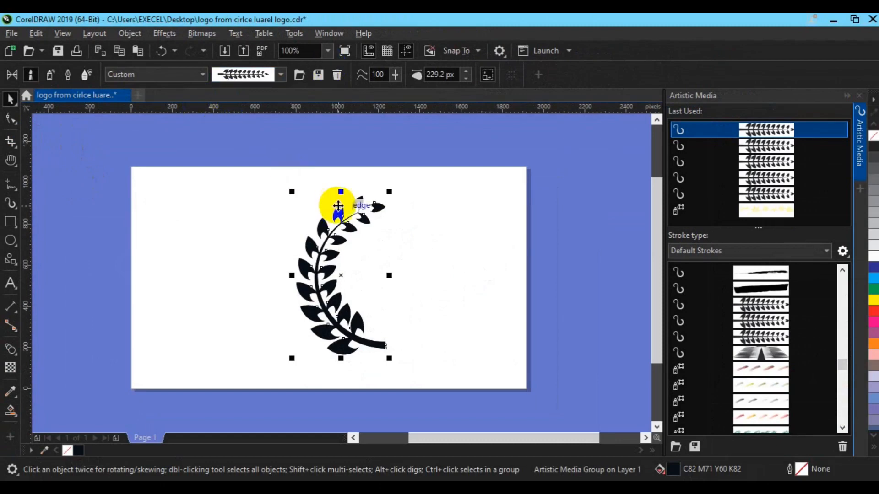
left_click_drag(315, 273, 386, 277)
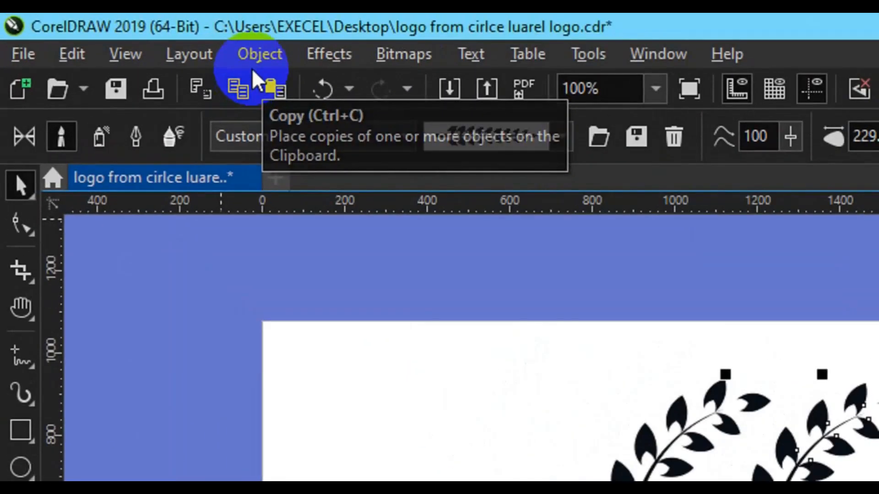
Step: Break the right branch's artistic media group apart and mirror the branch horizontally so it faces the other one
left_click(253, 56)
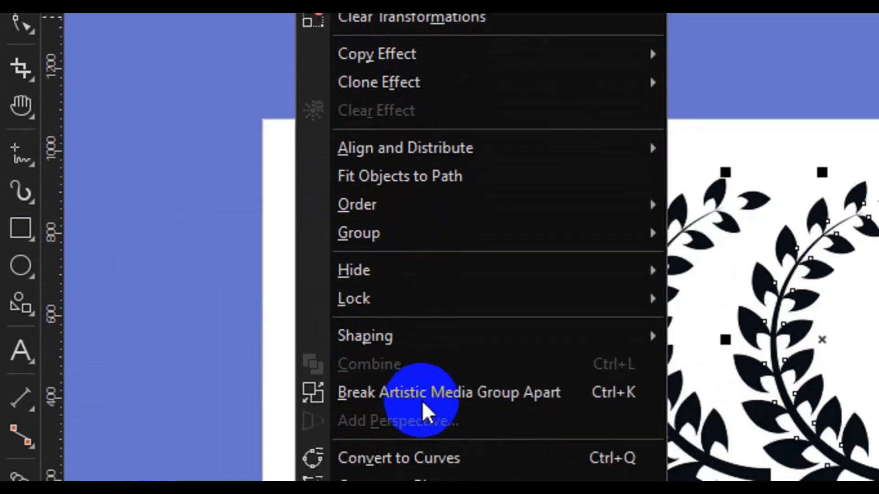
left_click(436, 366)
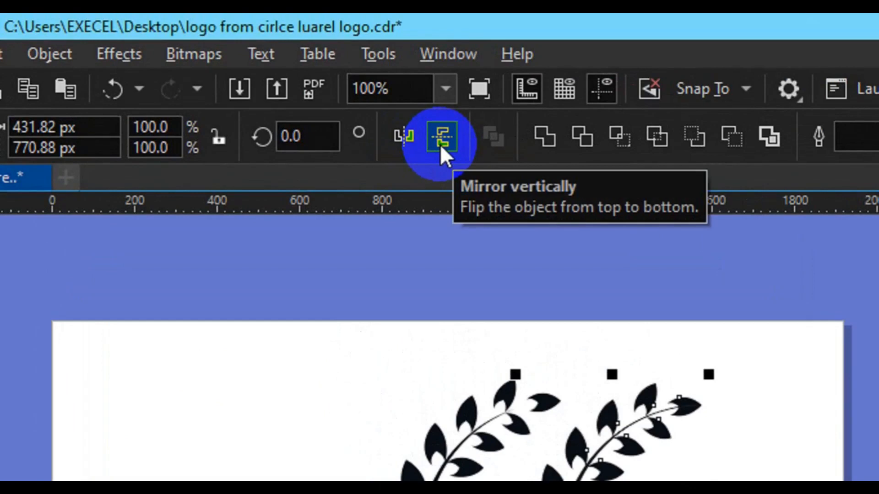
left_click(441, 144)
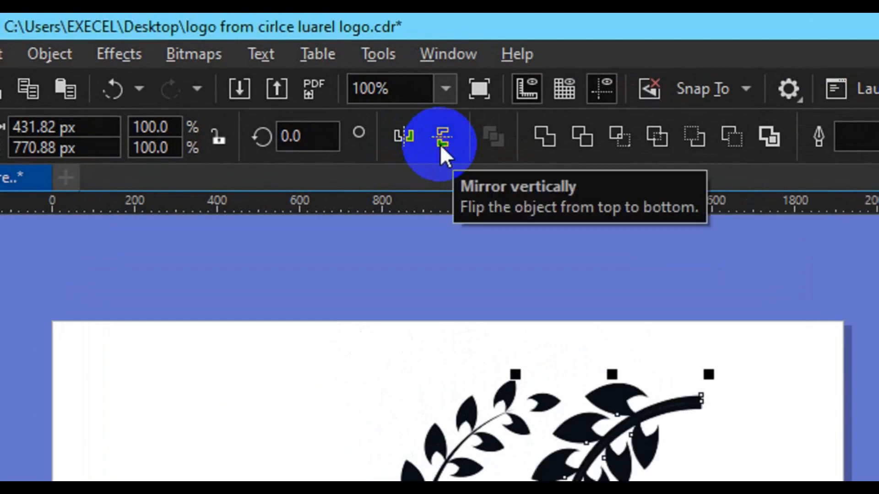
left_click(440, 144)
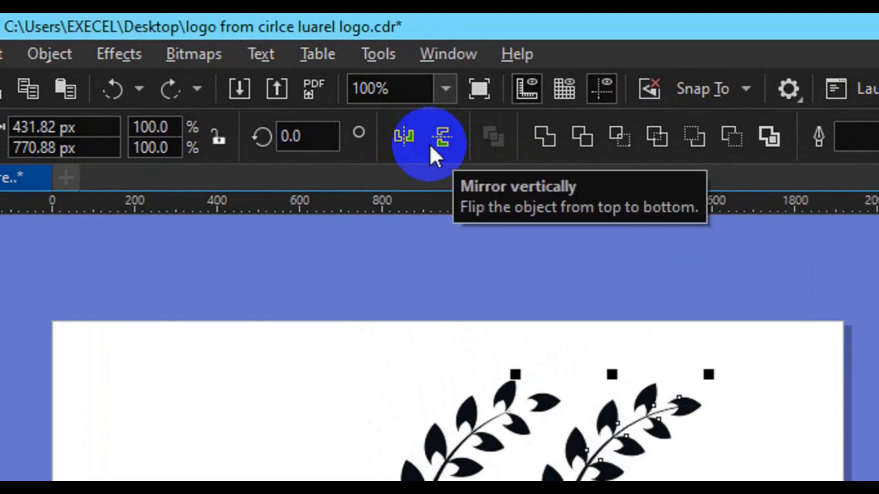
left_click(411, 144)
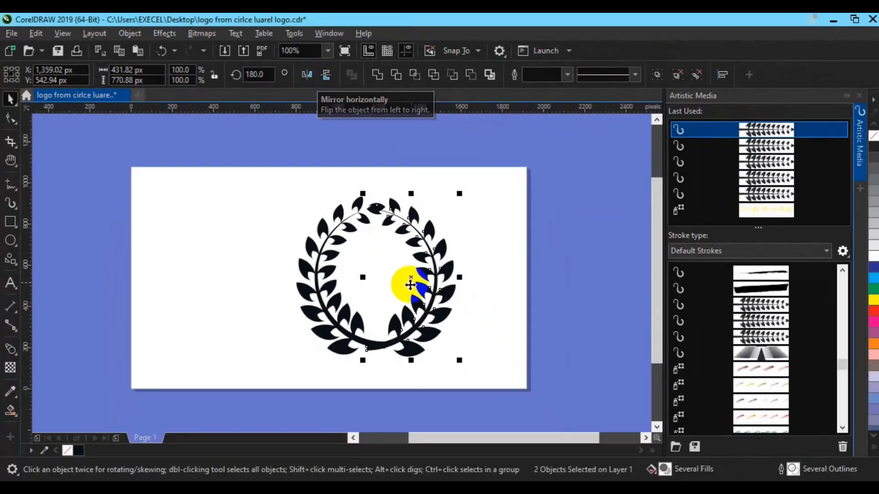
Step: Space the two branches apart as an open wreath with a small gap, select both and try aligning them at the bottom
left_click_drag(410, 284, 440, 320)
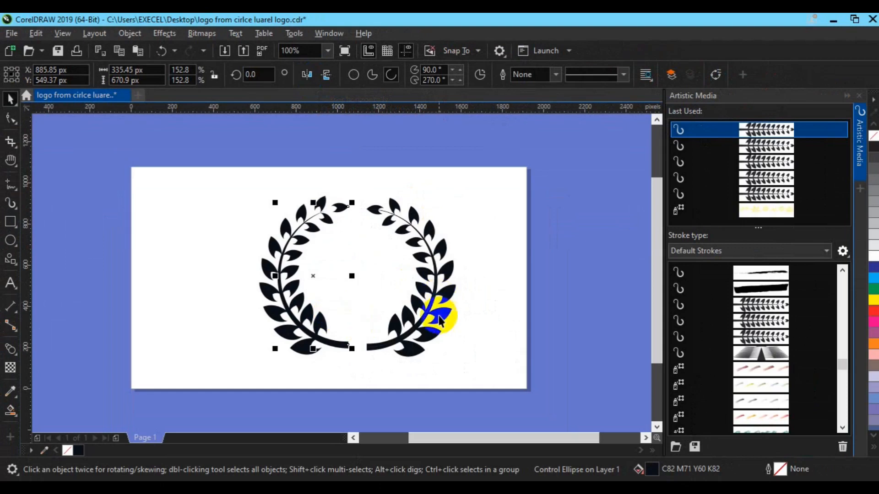
left_click(433, 318, "shift")
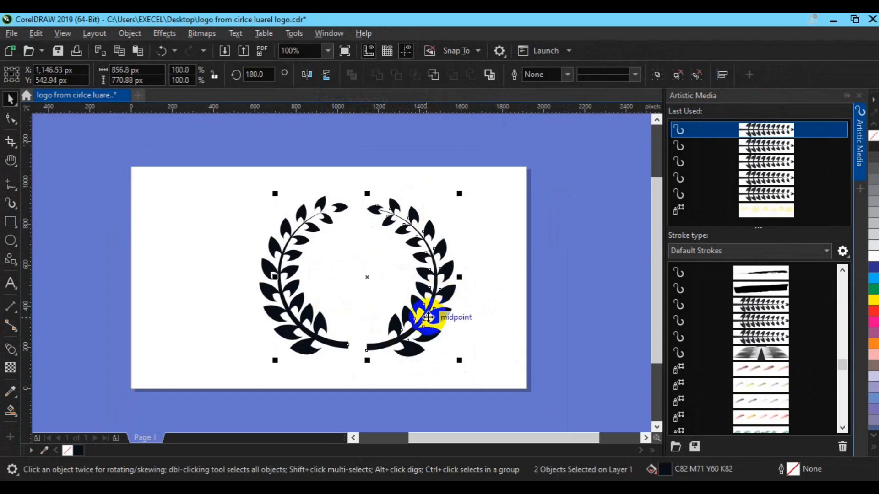
key("b")
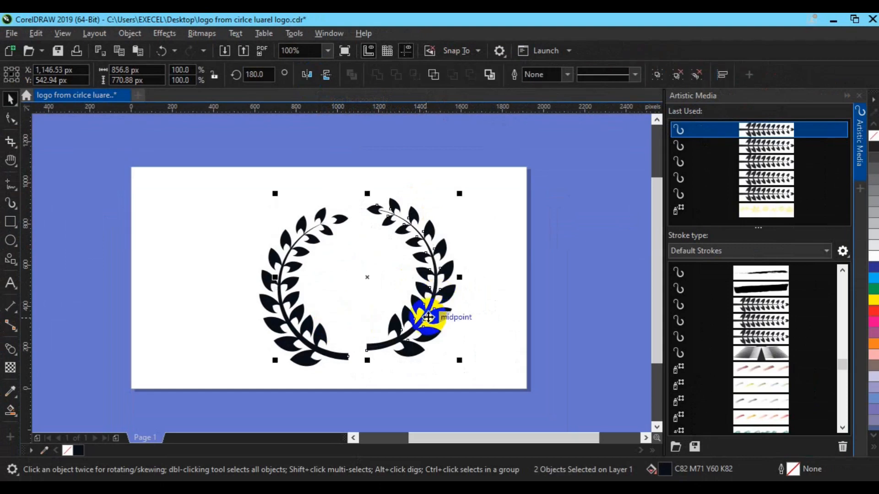
key("ctrl+z")
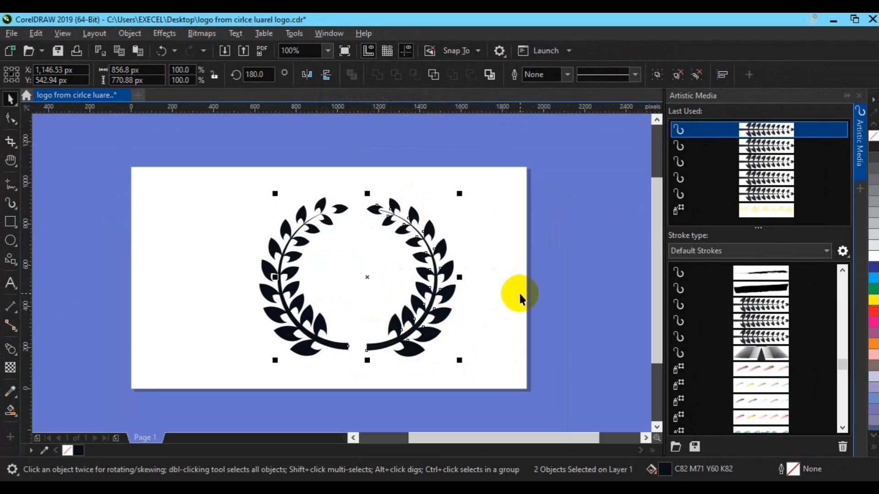
Step: Group the two branches centred on the page and delete the leftover half-circle arc on the right
key("ctrl+g")
key("p")
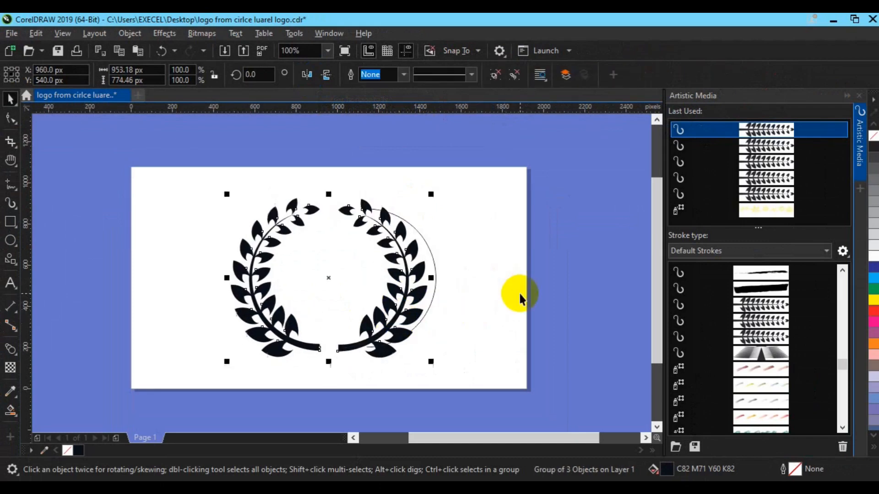
left_click(432, 285)
key("Delete")
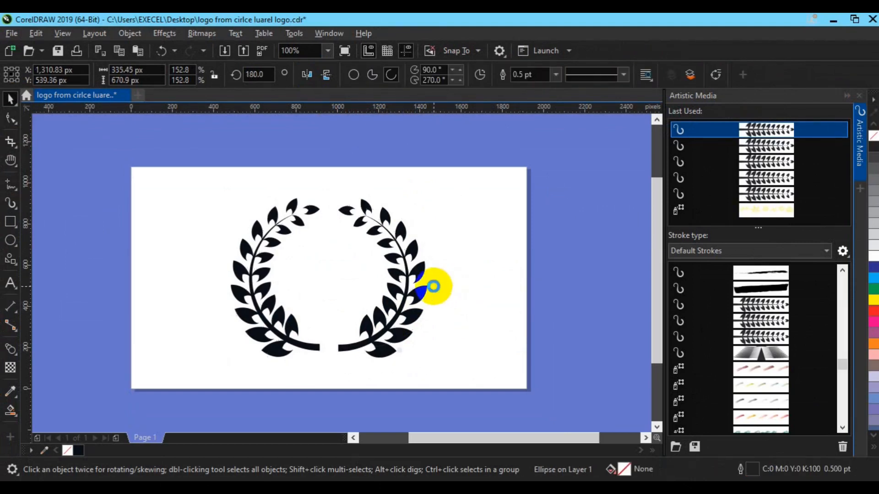